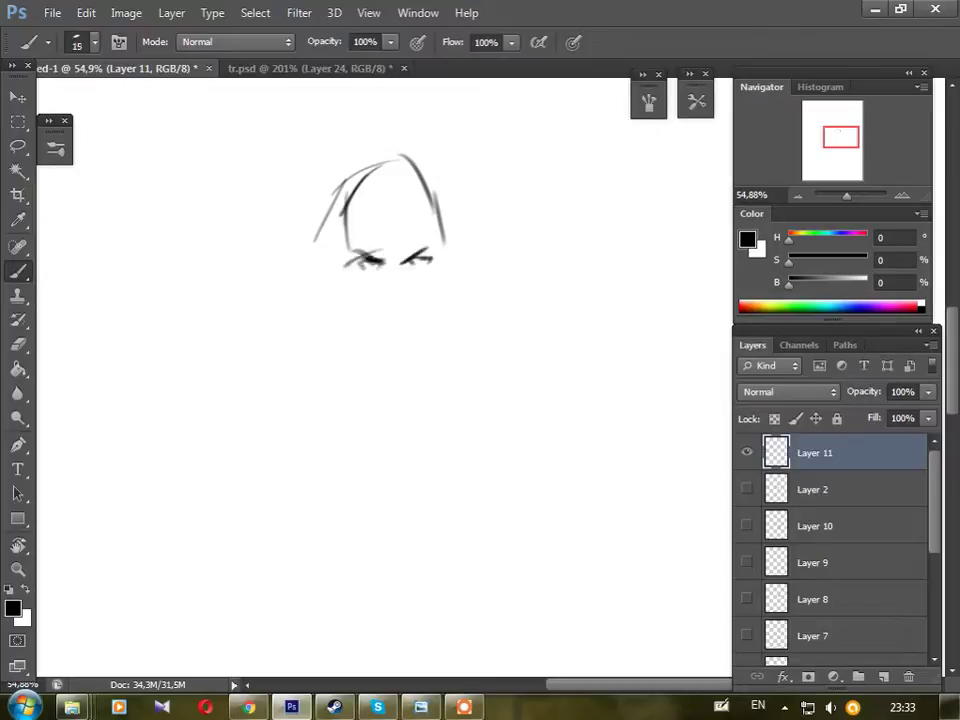
Draw the brow line, the nose and the side contours of the face around the eyes in black.
key(bracketright)
mouse_move(338, 254)
mouse_down()
mouse_move(348, 287)
mouse_move(410, 300)
mouse_up()
key(bracketleft)
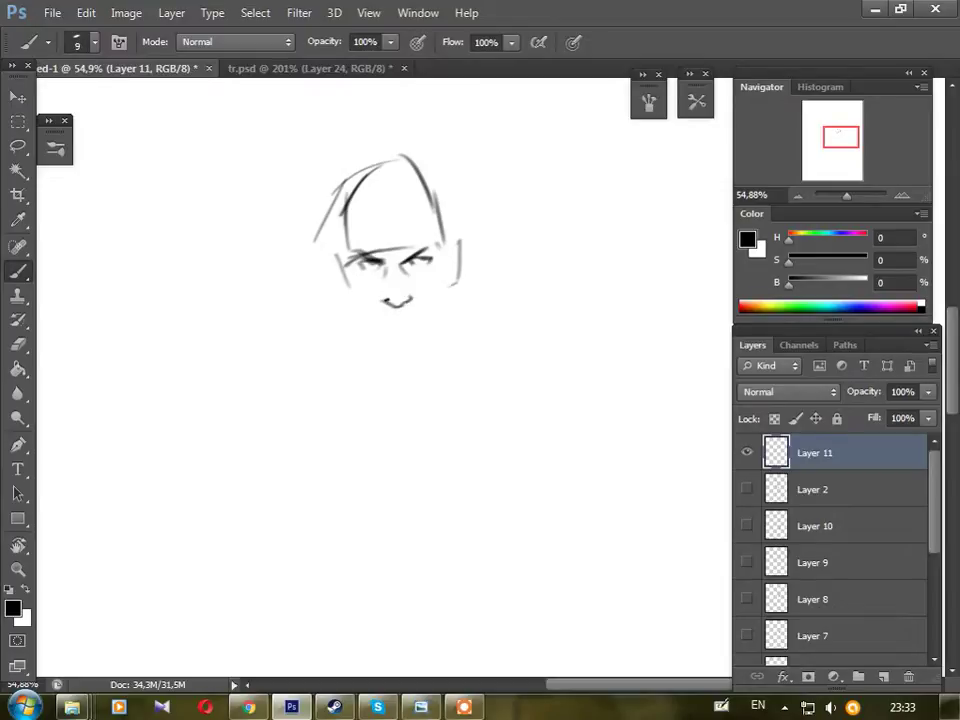
Sketch the mouth, chin and jawline, and darken the ear outline beside the face.
key(bracketleft)
drag(395, 345, 406, 345)
mouse_move(452, 262)
mouse_down()
mouse_move(450, 311)
mouse_move(430, 336)
mouse_up()
mouse_move(345, 268)
mouse_down()
mouse_move(362, 312)
mouse_move(406, 354)
mouse_up()
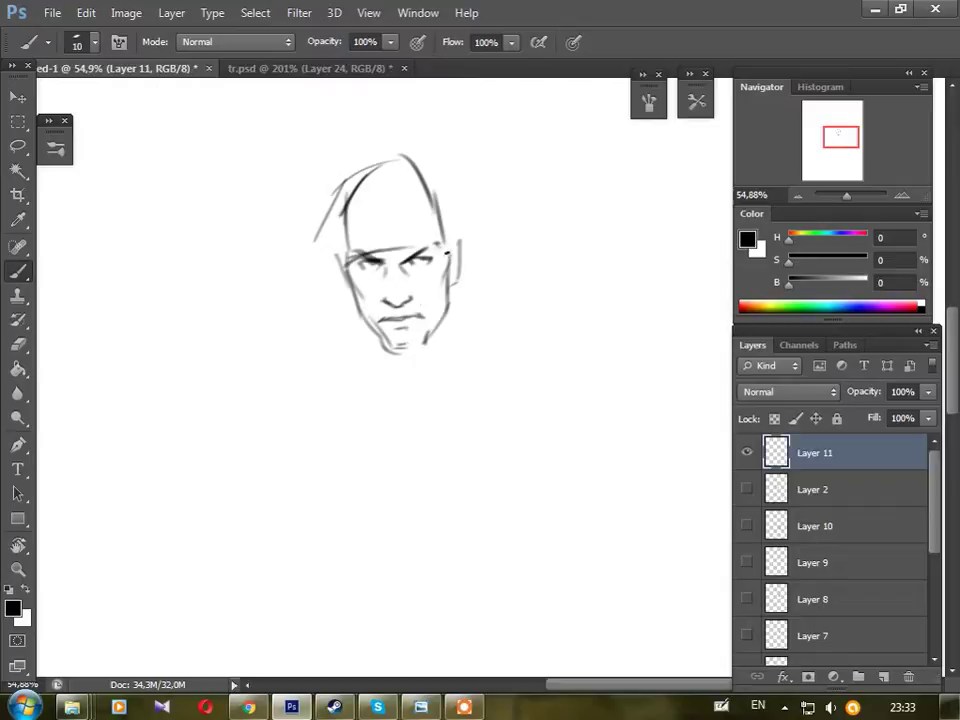
drag(457, 220, 458, 255)
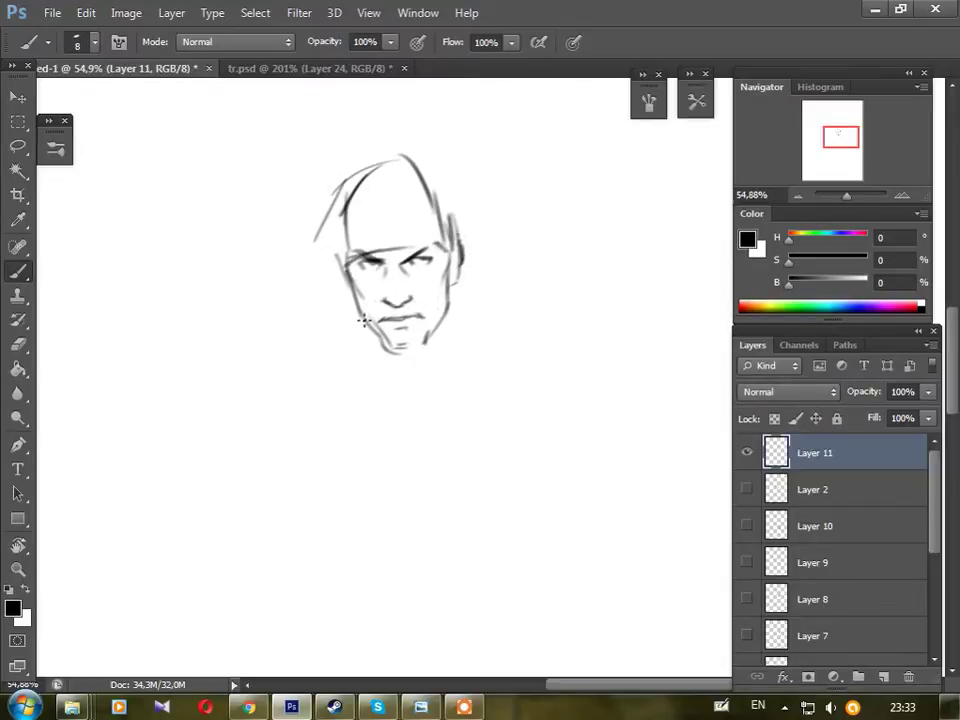
Sketch both sides of the neck, the curved shirt collar and the start of the shoulder lines.
drag(432, 324, 456, 383)
drag(370, 330, 362, 389)
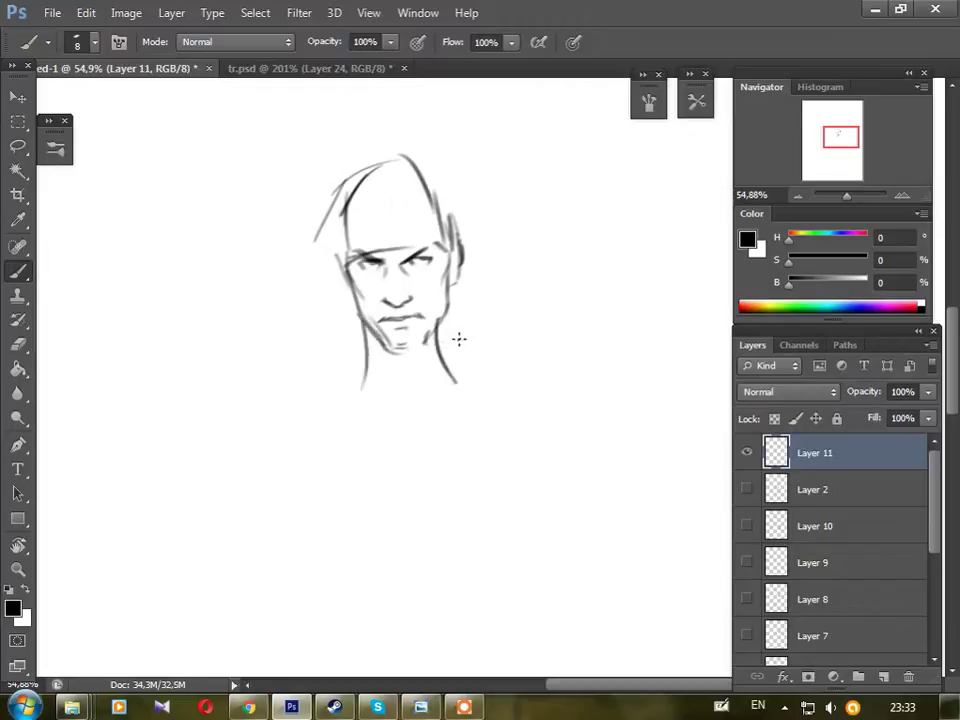
drag(442, 330, 433, 397)
mouse_move(375, 338)
mouse_down()
mouse_move(381, 418)
mouse_move(372, 366)
mouse_move(363, 391)
mouse_move(461, 368)
mouse_move(459, 352)
mouse_move(485, 381)
mouse_up()
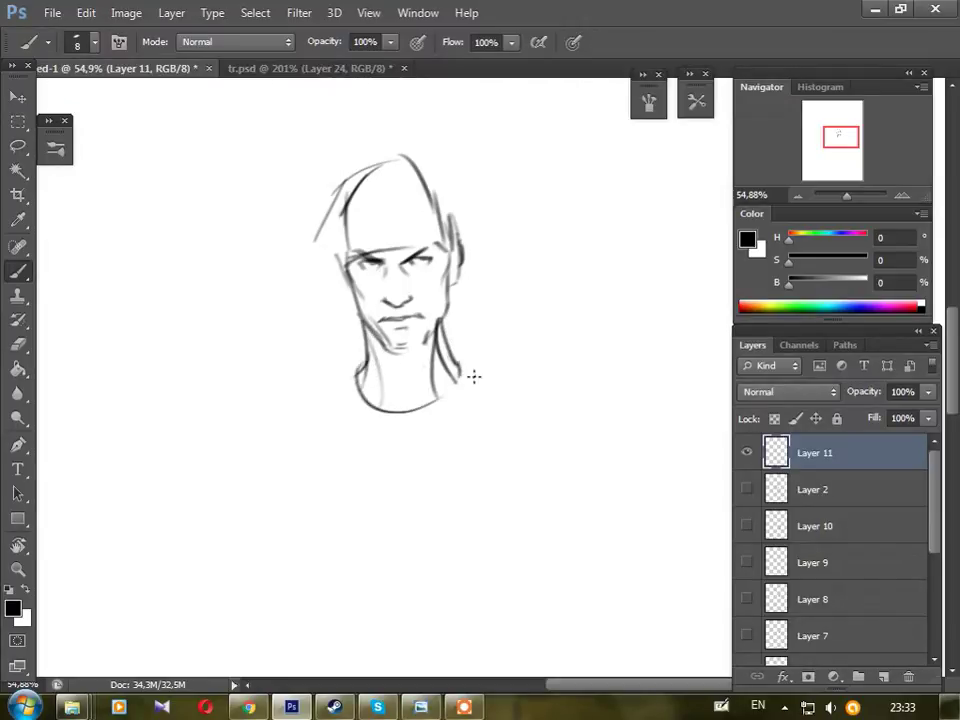
drag(364, 361, 323, 380)
Outline the hair with strands falling over the forehead and down both sides of the face.
drag(461, 286, 456, 311)
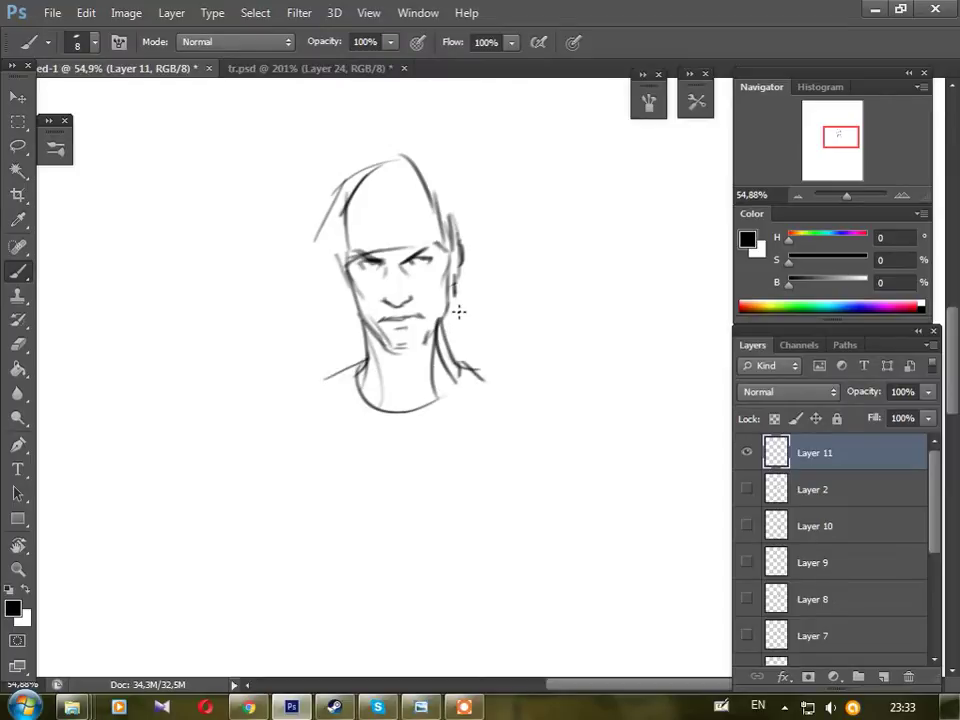
drag(343, 270, 358, 331)
key(bracketleft)
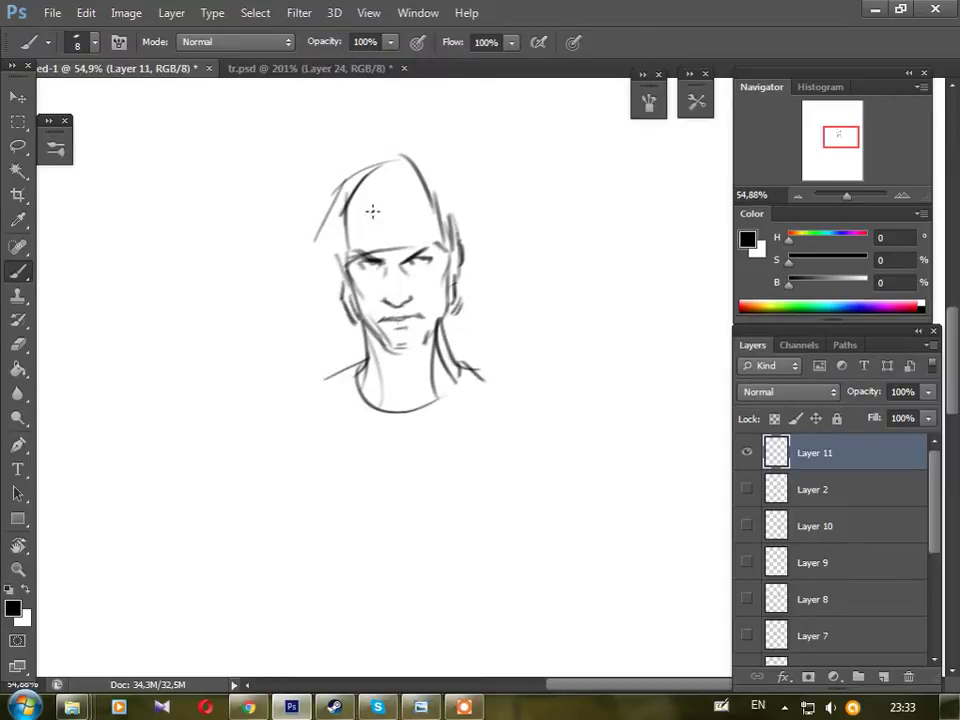
mouse_move(362, 258)
mouse_down()
mouse_move(385, 188)
mouse_move(396, 208)
mouse_move(428, 197)
mouse_move(419, 204)
mouse_move(439, 176)
mouse_move(461, 199)
mouse_move(477, 292)
mouse_move(462, 300)
mouse_move(454, 369)
mouse_move(396, 360)
mouse_move(415, 403)
mouse_up()
key(bracketleft)
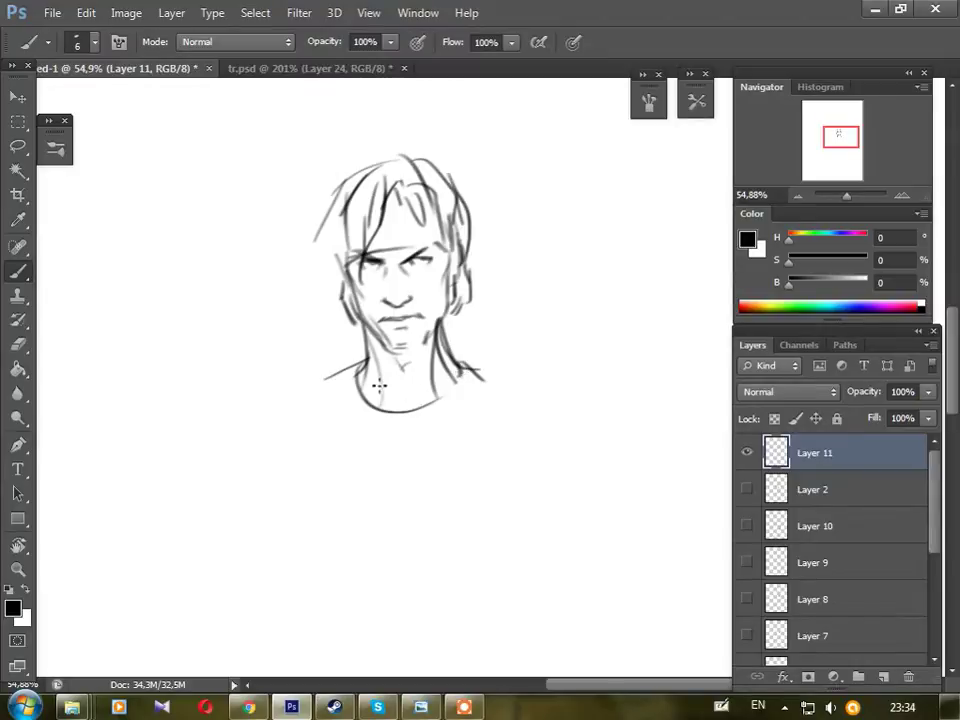
Extend the shoulder line on the left of the figure and strengthen the hair's outer contour on that side.
drag(322, 380, 281, 387)
key(bracketright)
mouse_move(345, 180)
mouse_down()
mouse_move(328, 250)
mouse_move(343, 212)
mouse_move(334, 208)
mouse_up()
Hatch a moustache and beard stubble along the cheeks, jaw and chin with a thin brush.
key(bracketright)
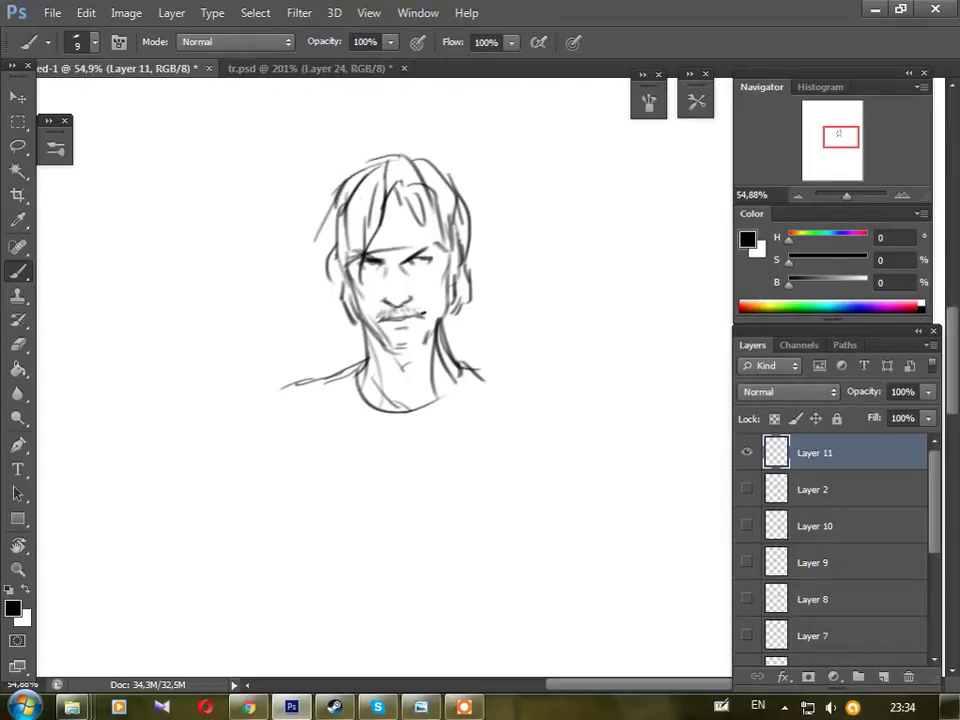
drag(438, 318, 434, 292)
drag(372, 294, 360, 318)
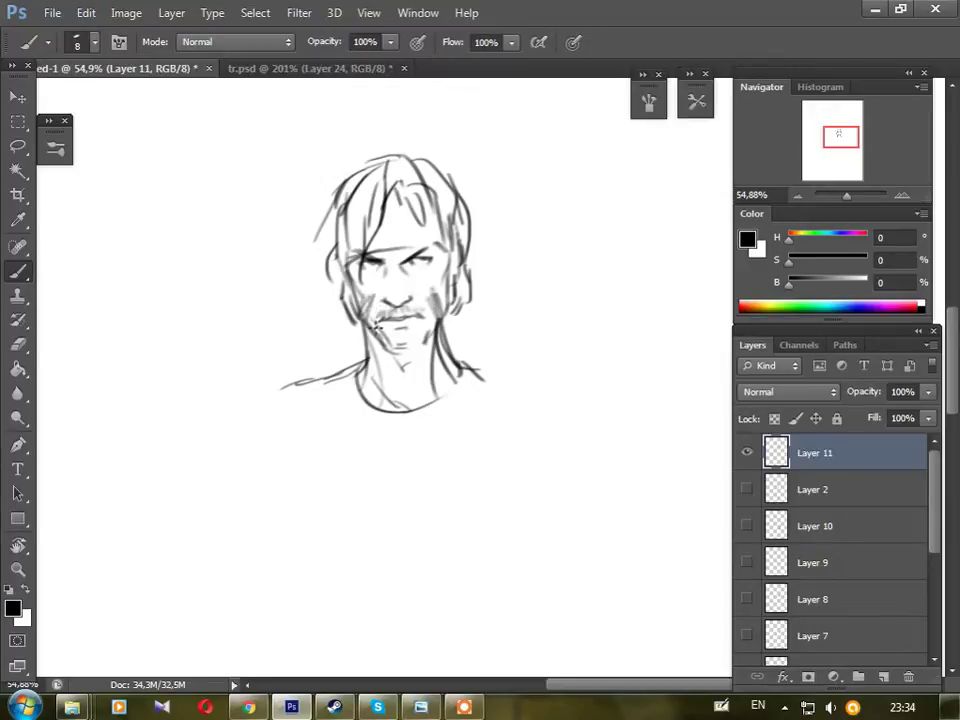
mouse_move(414, 338)
mouse_down()
mouse_move(428, 325)
mouse_move(396, 350)
mouse_up()
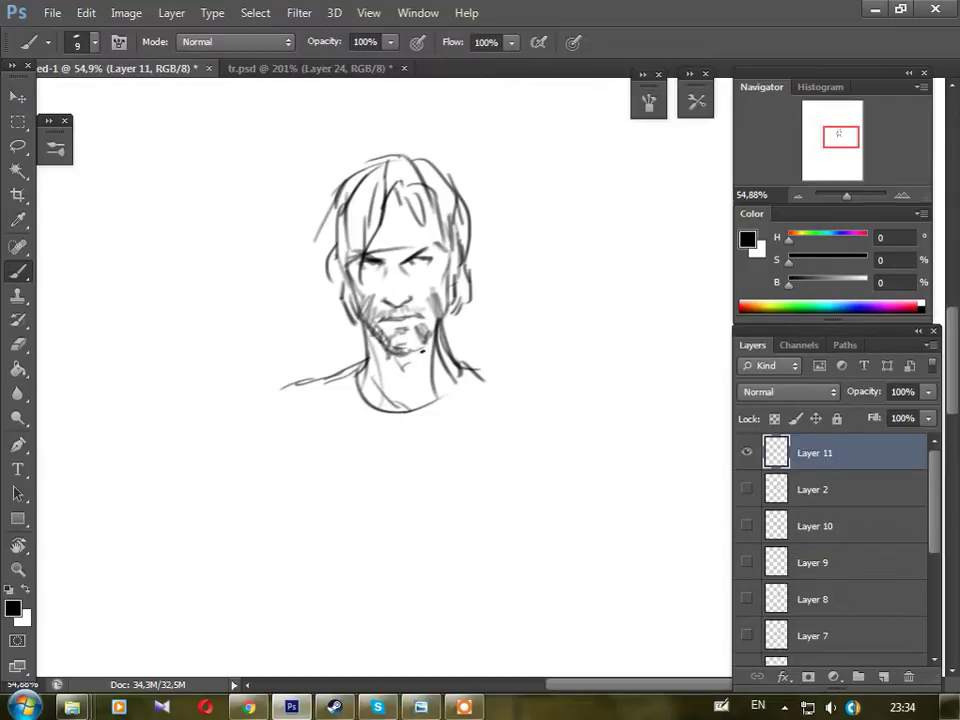
Draw the upper edge of a headband across the forehead with a 10 px brush.
key(bracketright)
key(bracketright)
key(bracketleft)
drag(384, 216, 436, 213)
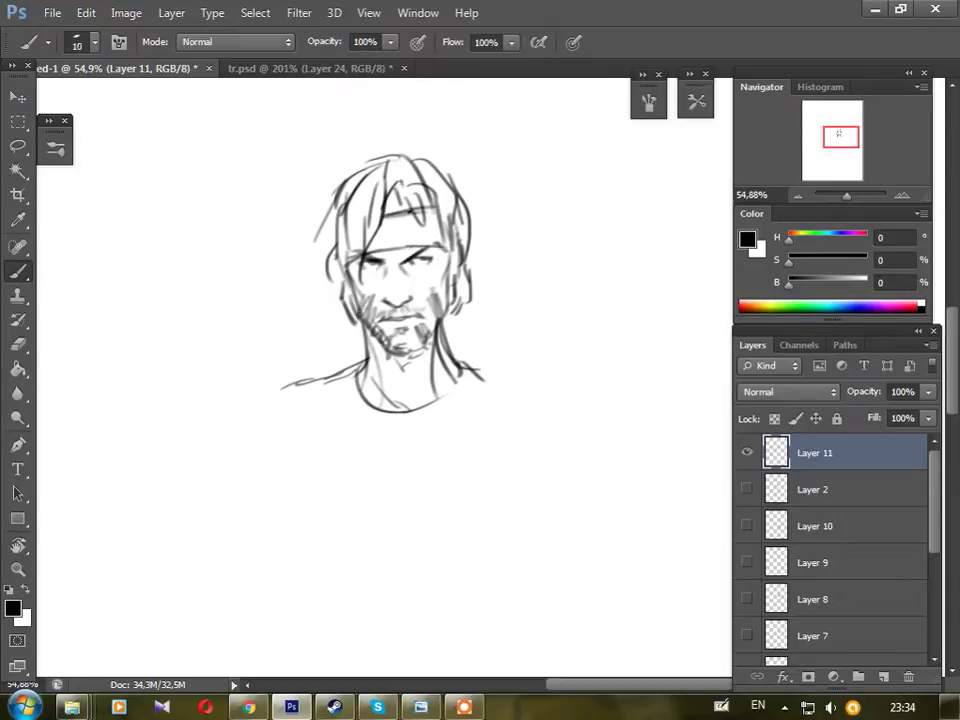
Extend the other shoulder line and shade the hair with wider grey strokes, including long strands falling to the shoulder.
mouse_move(469, 308)
mouse_down()
mouse_move(486, 377)
mouse_move(459, 314)
mouse_move(471, 299)
mouse_move(510, 402)
mouse_move(489, 387)
mouse_move(521, 395)
mouse_up()
key(bracketright)
key(bracketright)
key(bracketright)
key(bracketright)
mouse_move(350, 252)
mouse_down()
mouse_move(398, 184)
mouse_move(385, 170)
mouse_move(340, 240)
mouse_up()
key(bracketleft)
mouse_move(330, 290)
mouse_down()
mouse_move(402, 190)
mouse_move(445, 160)
mouse_move(488, 365)
mouse_up()
drag(455, 300, 495, 378)
key(bracketleft)
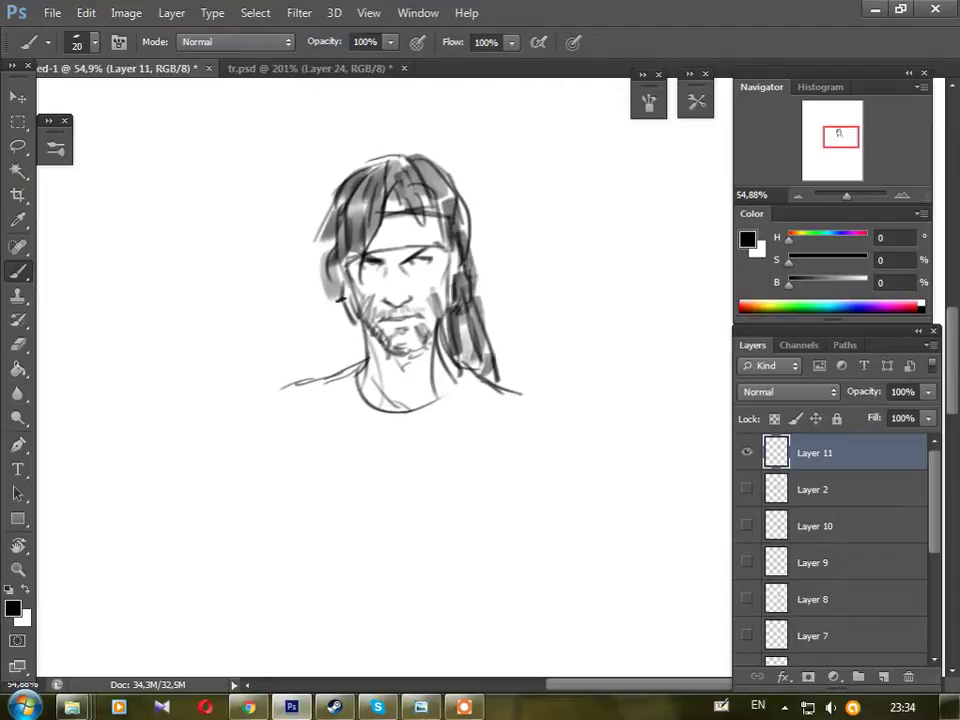
drag(333, 286, 354, 320)
Shade the headband with a 25 px brush and draw a dark zigzag pattern on it with a smaller one.
key(bracketright)
key(bracketright)
drag(408, 220, 388, 250)
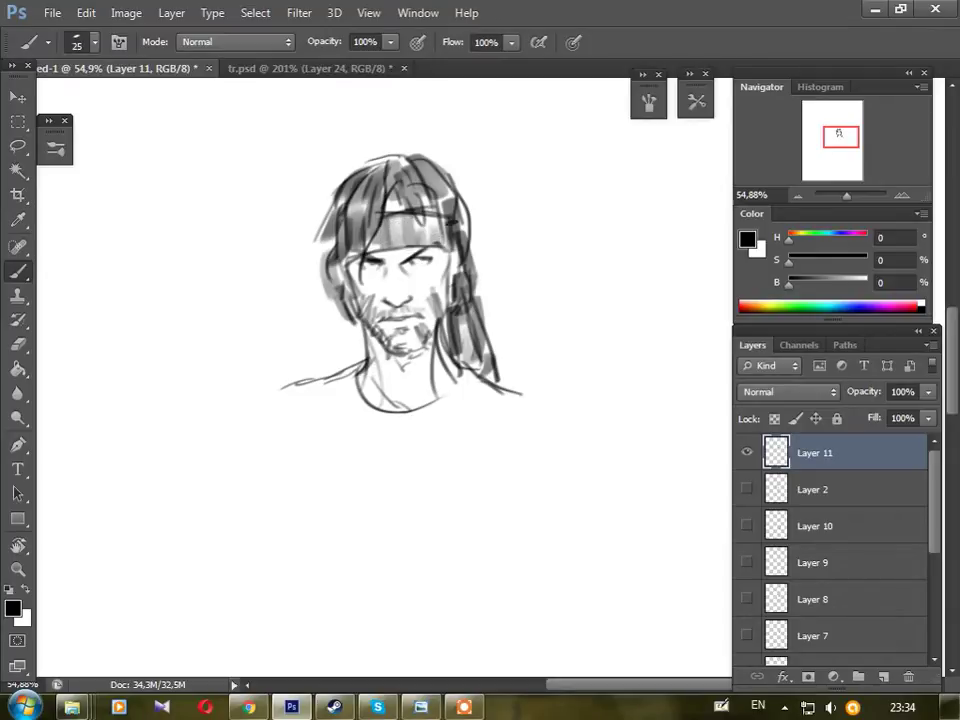
key(bracketleft)
key(bracketleft)
key(bracketleft)
drag(432, 218, 450, 245)
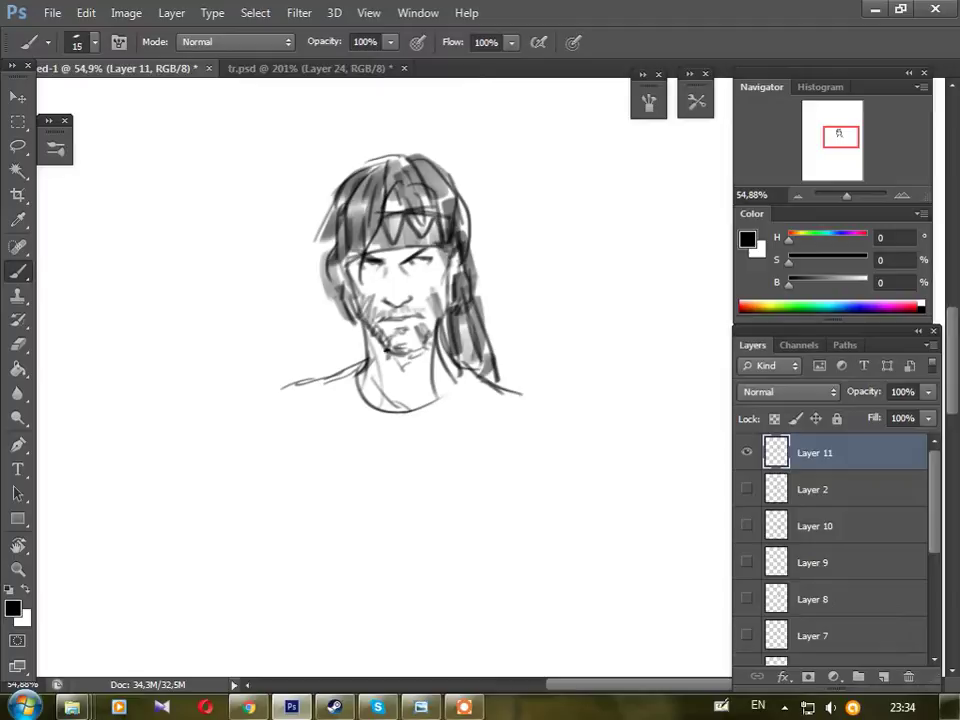
Shade beneath the jaw and along the nose, and reinforce both shoulder lines.
mouse_move(378, 341)
mouse_down()
mouse_move(366, 328)
mouse_move(378, 368)
mouse_move(410, 360)
mouse_move(396, 343)
mouse_up()
key(bracketright)
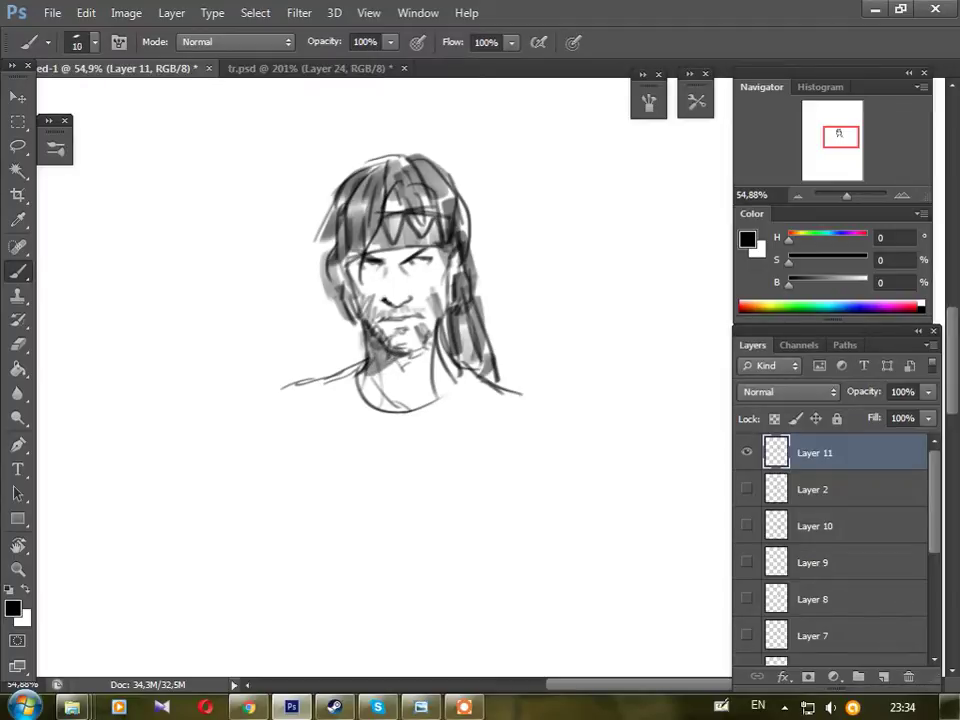
mouse_move(378, 266)
mouse_down()
mouse_move(390, 272)
mouse_move(391, 300)
mouse_up()
drag(366, 372, 288, 396)
drag(455, 370, 522, 392)
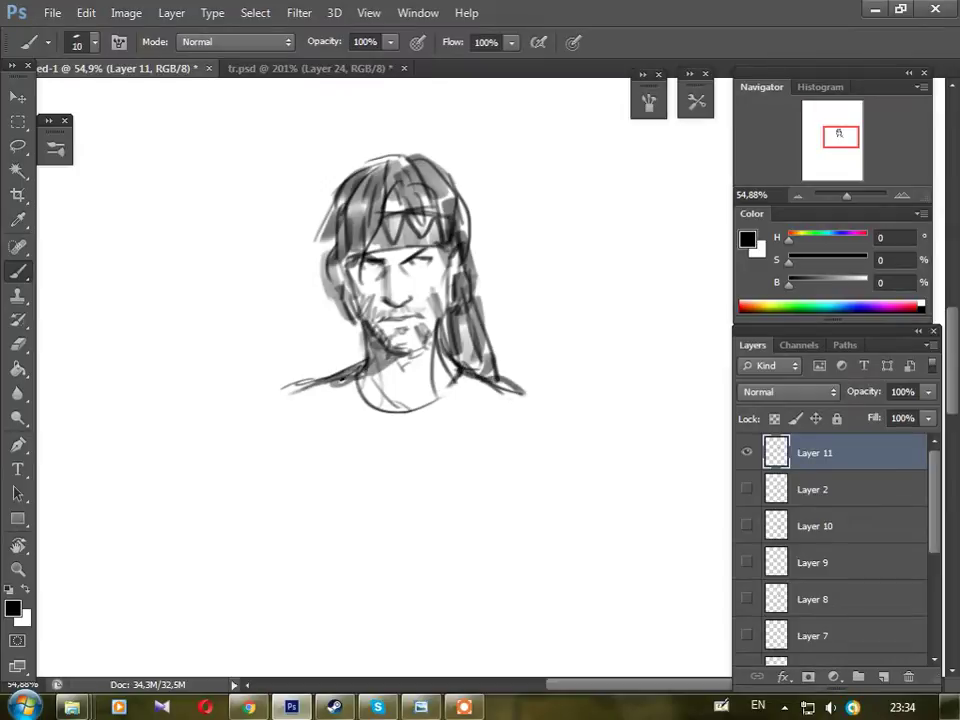
Draw the sleeve and armhole lines running down from both shoulders.
drag(345, 378, 306, 440)
key(bracketleft)
drag(298, 390, 286, 430)
drag(468, 378, 481, 427)
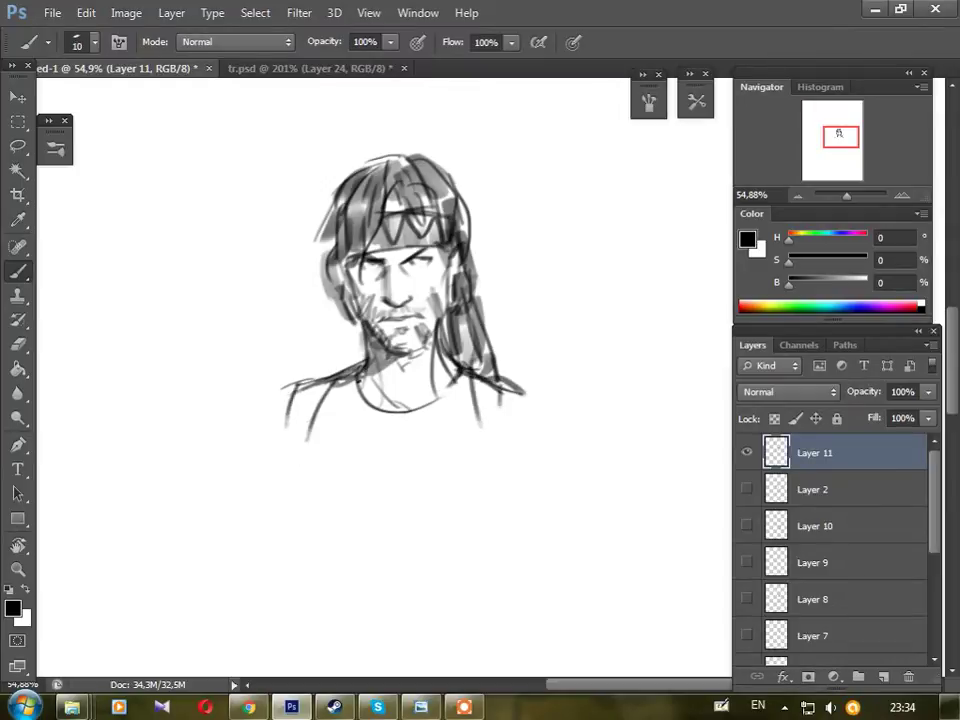
Shade the neck and cheek with a sampled light grey at 71% brightness and a 25 px brush.
key(bracketright)
key(bracketright)
drag(427, 369, 436, 368)
alt+click(304, 286)
key(bracketright)
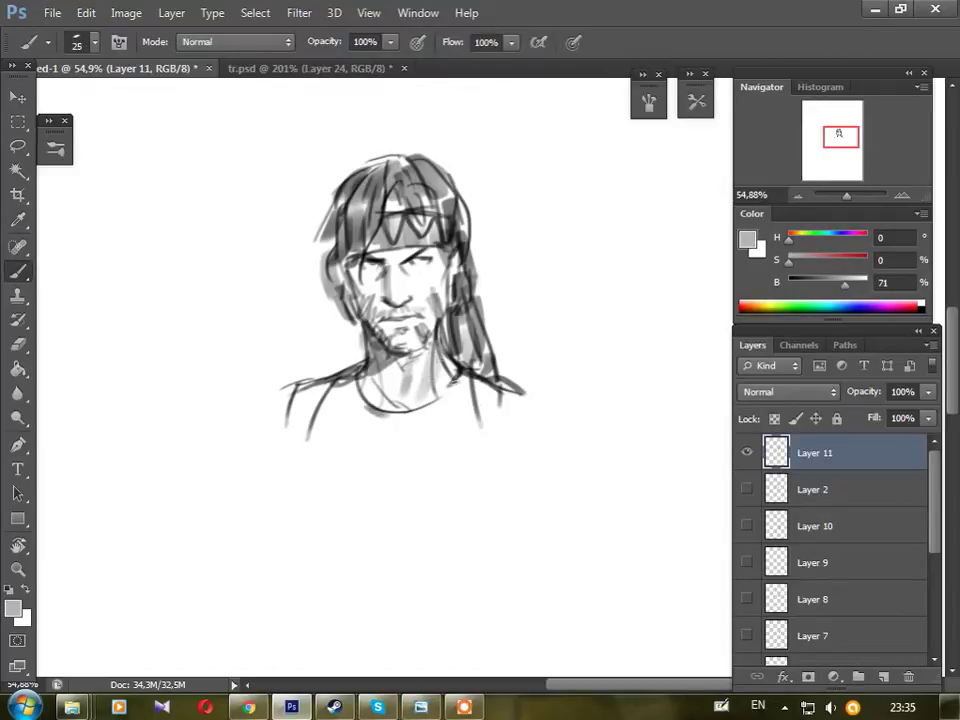
key(bracketright)
drag(424, 297, 407, 268)
key(bracketleft)
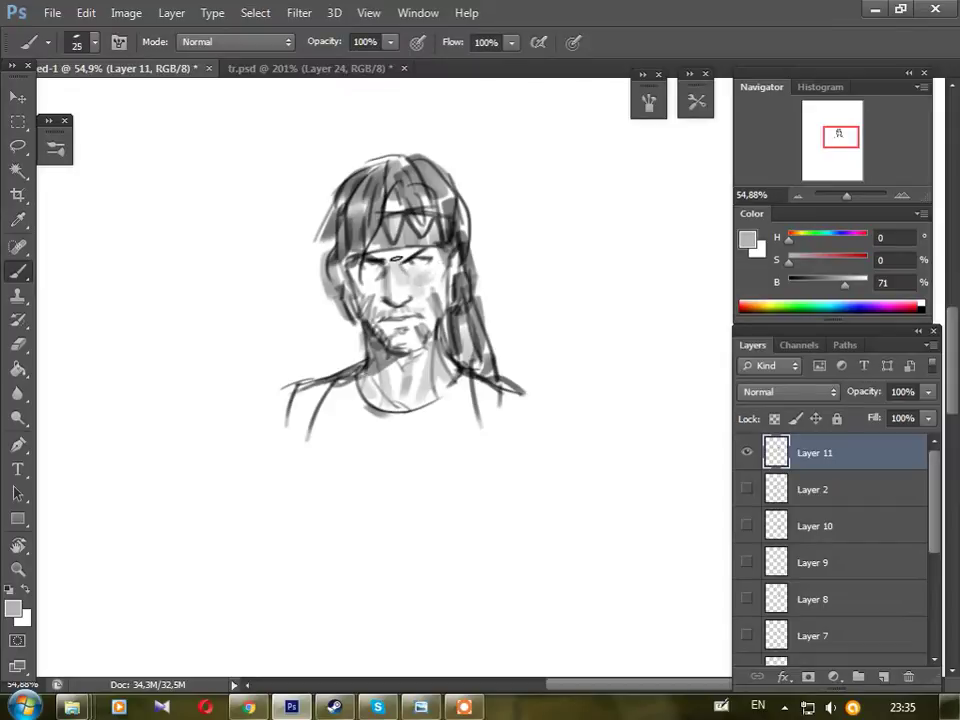
Darken the headband around the zigzag pattern with a dark grey of 20% brightness.
alt+click(304, 187)
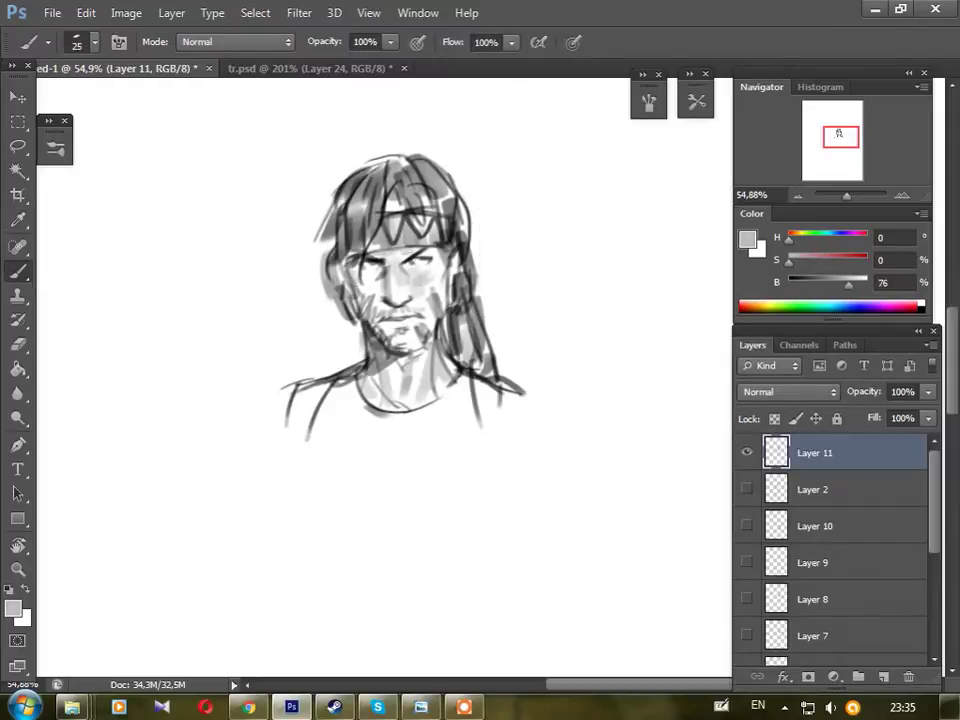
alt+click(331, 180)
mouse_move(318, 185)
mouse_down()
mouse_move(340, 162)
mouse_move(405, 226)
mouse_up()
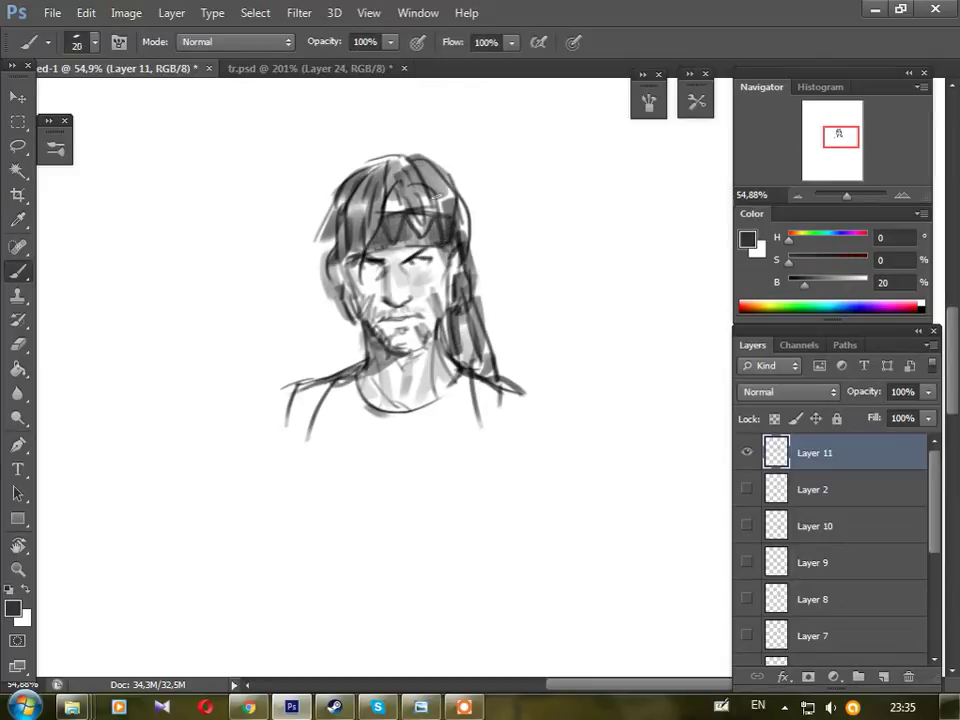
drag(320, 168, 345, 145)
Sample white and touch up the light gap in the hair above the headband with a smaller brush.
alt+click(401, 140)
key(bracketleft)
key(bracketleft)
key(bracketleft)
key(bracketleft)
key(bracketleft)
key(bracketleft)
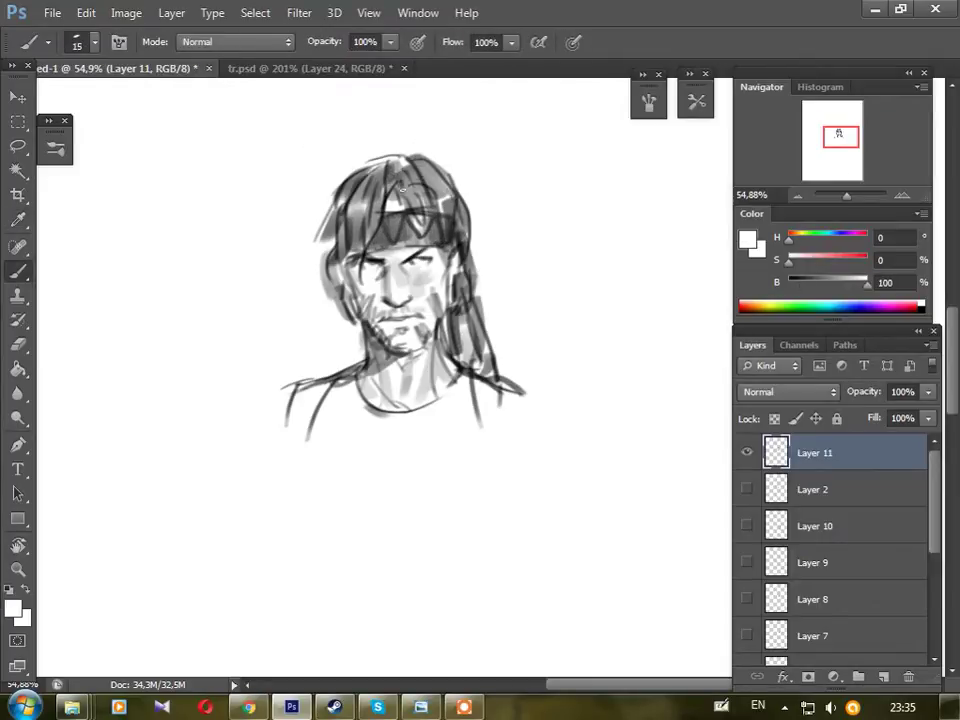
Add loose strands around the crown and down the left side of the hair in grey of 30% brightness.
alt+click(401, 183)
mouse_move(401, 176)
mouse_down()
mouse_move(395, 203)
mouse_move(392, 160)
mouse_move(360, 178)
mouse_move(335, 230)
mouse_move(320, 236)
mouse_move(322, 316)
mouse_up()
key(bracketright)
key(bracketleft)
key(bracketleft)
drag(358, 318, 342, 334)
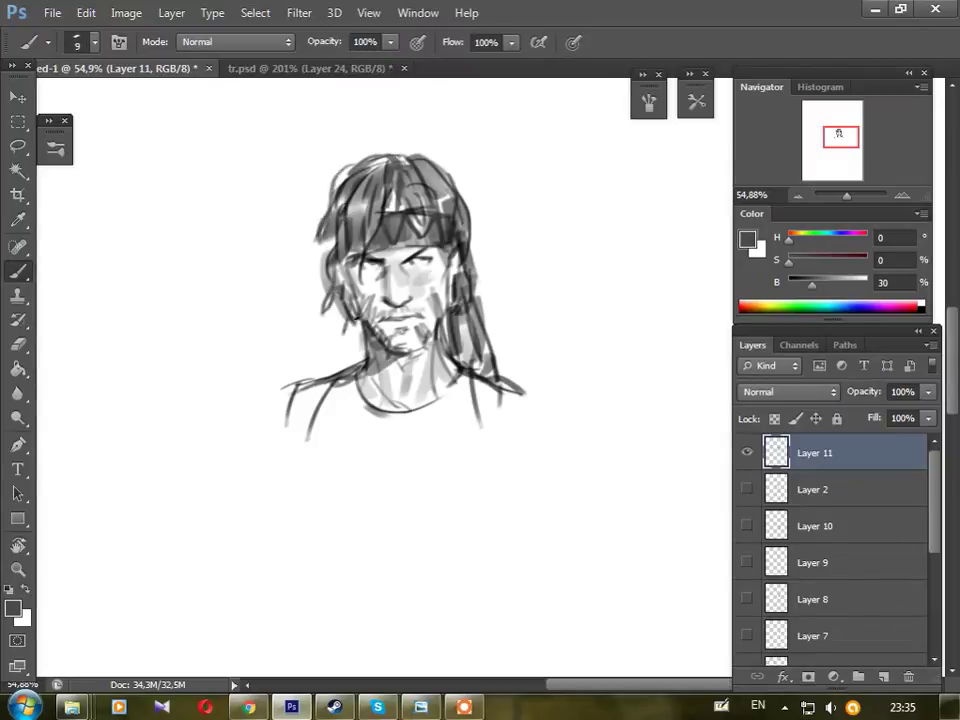
drag(344, 284, 329, 322)
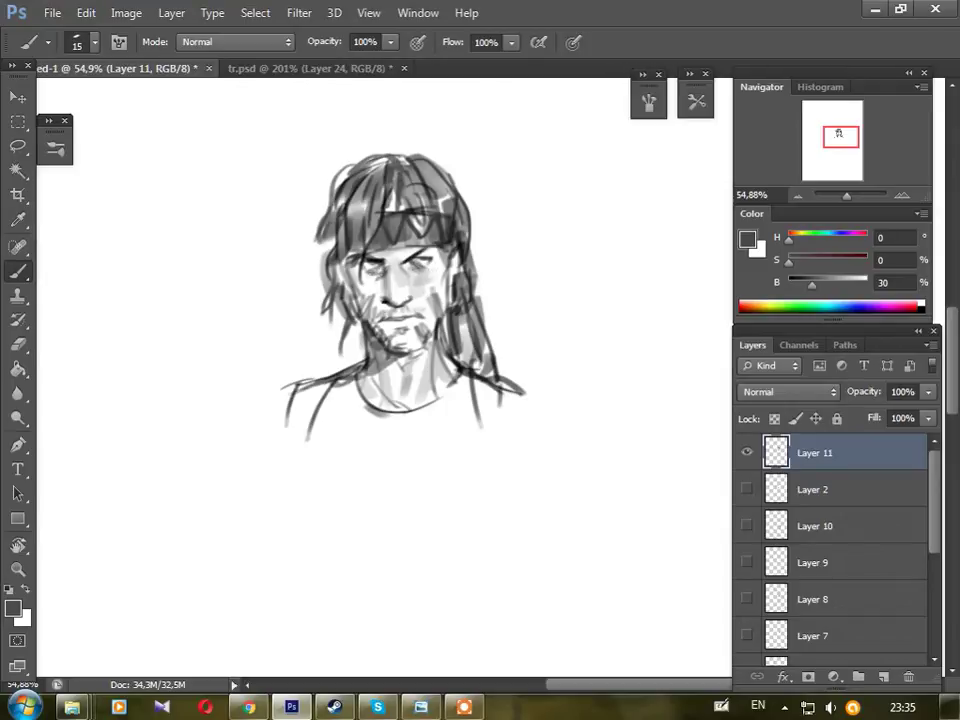
Deepen the shading around the eyes, nose and cheek, switching between sampled white and dark grey.
key(bracketright)
key(bracketright)
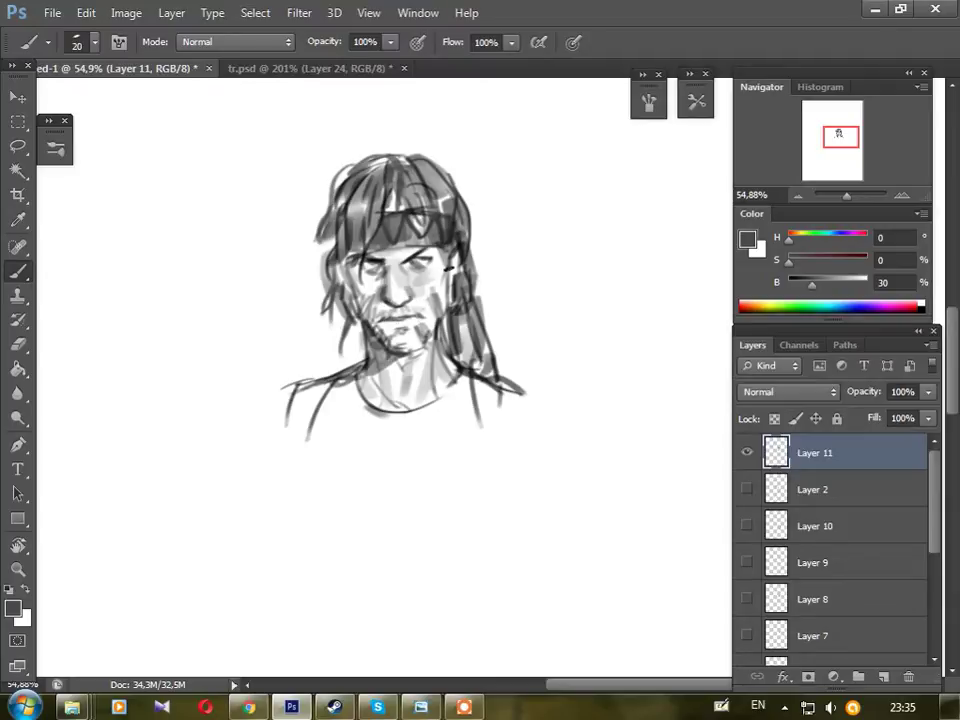
alt+click(561, 179)
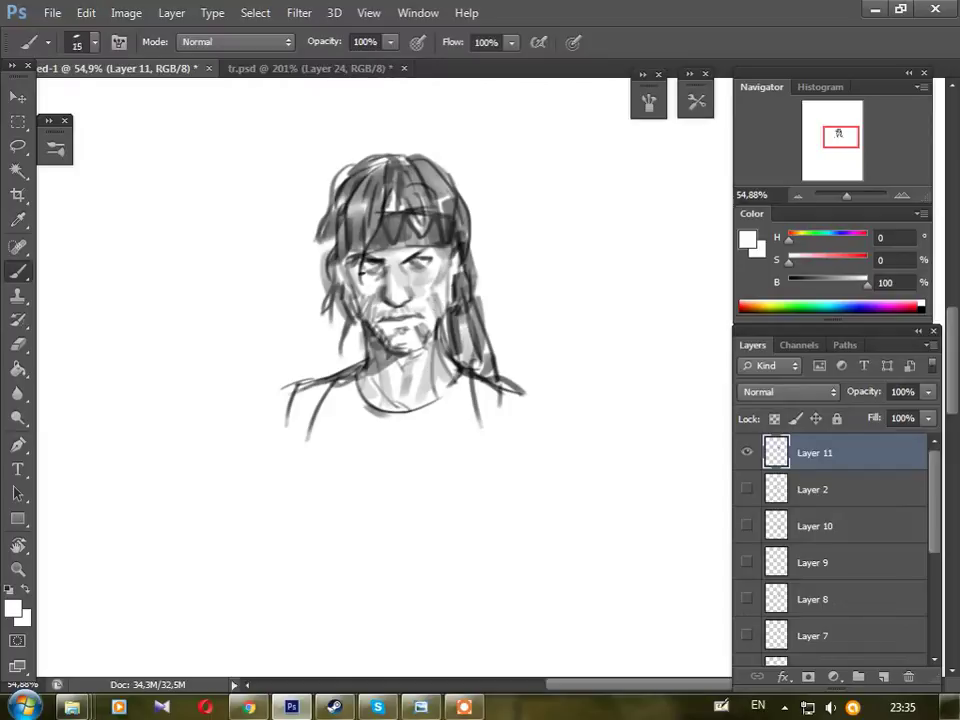
key(alt)
alt+click(372, 265)
drag(362, 297, 354, 325)
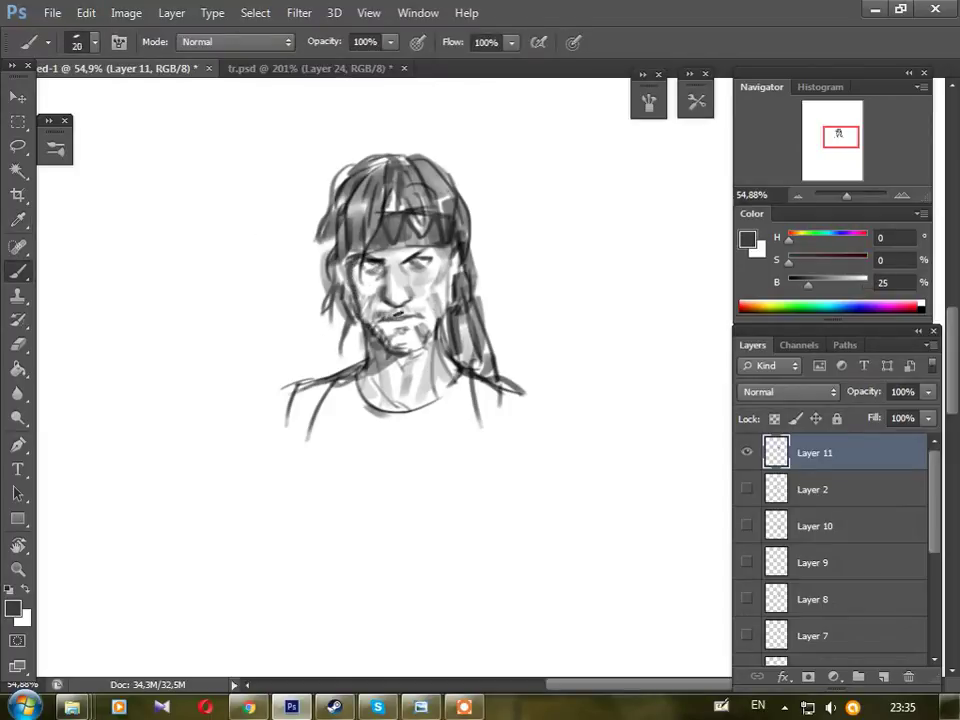
Darken the moustache, chin beard and jaw stubble with a dark grey of 25% brightness.
key(bracketleft)
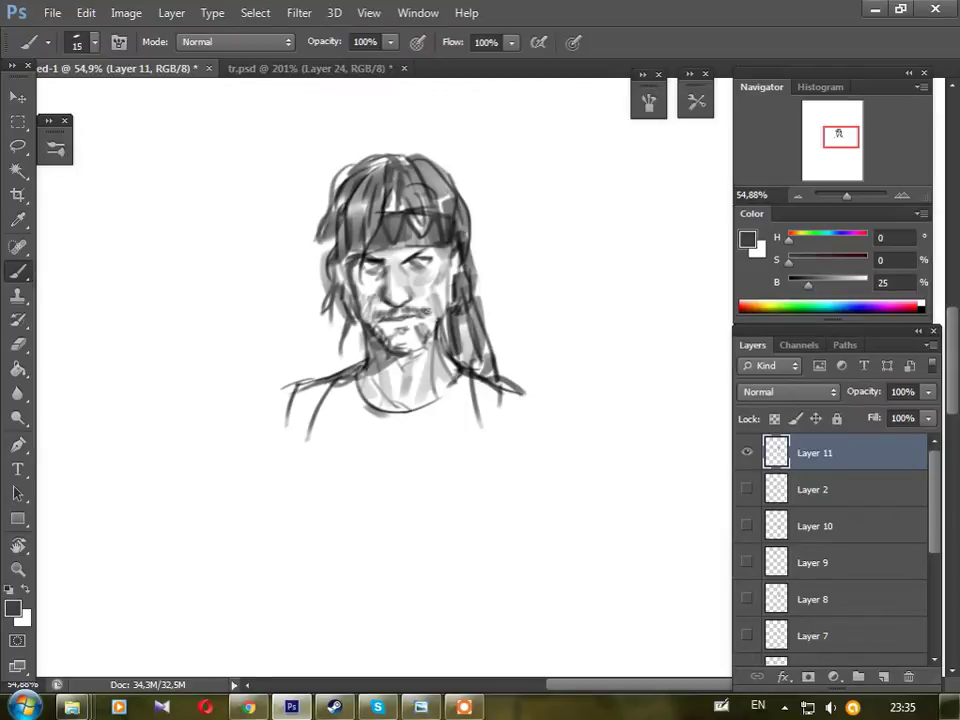
drag(368, 312, 388, 348)
drag(448, 298, 449, 306)
key(bracketleft)
key(bracketleft)
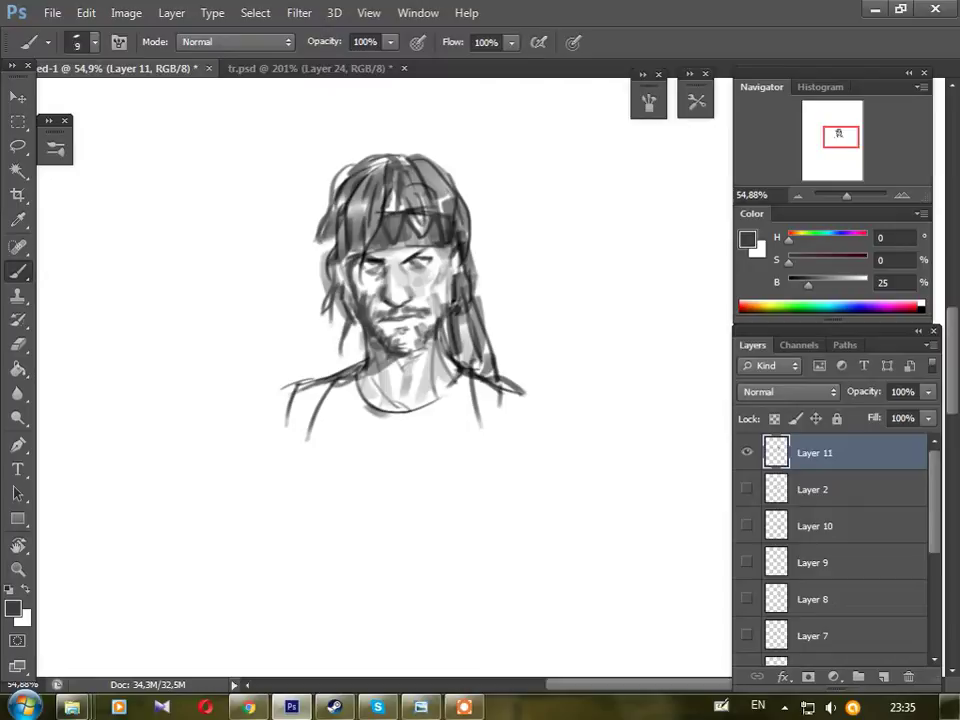
Sample greys from the drawing and shade the side of the neck next to the long hair.
alt+click(445, 292)
alt+click(449, 311)
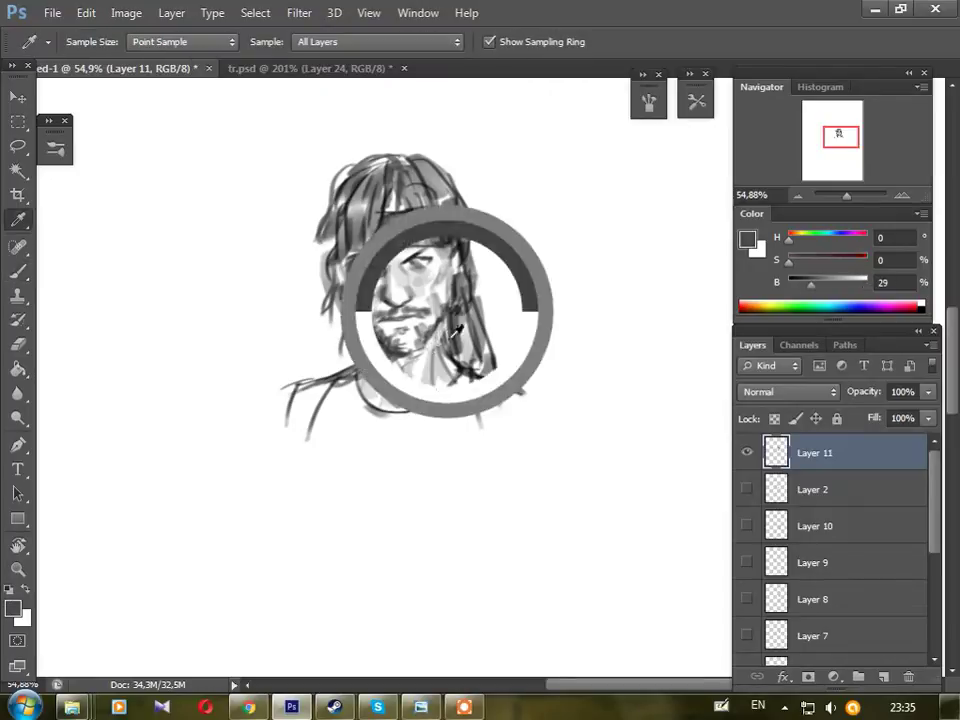
alt+click(336, 262)
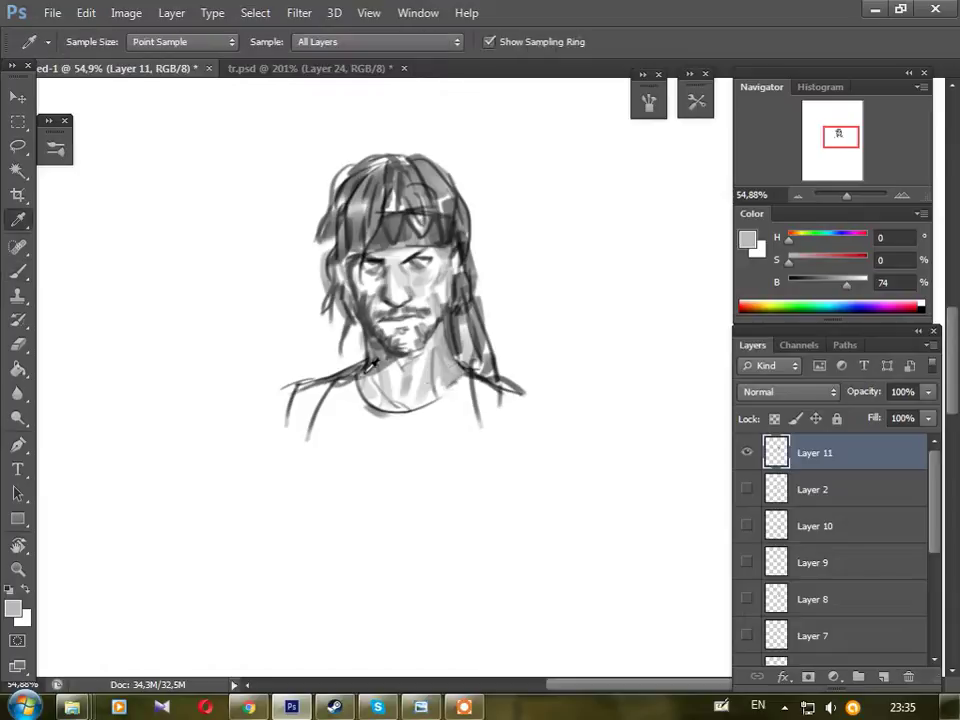
Fill the shirt's shoulders, chest and sleeves around the collar with broad, very dark grey strokes.
alt+click(373, 396)
key(bracketright)
key(bracketright)
key(bracketright)
key(bracketright)
mouse_move(357, 384)
mouse_down()
mouse_move(345, 412)
mouse_move(360, 420)
mouse_move(380, 405)
mouse_move(395, 415)
mouse_move(480, 395)
mouse_move(505, 400)
mouse_move(531, 371)
mouse_up()
key(bracketleft)
mouse_move(350, 385)
mouse_down()
mouse_move(300, 405)
mouse_move(311, 439)
mouse_move(295, 425)
mouse_move(333, 405)
mouse_move(300, 430)
mouse_up()
key(bracketleft)
mouse_move(470, 310)
mouse_down()
mouse_move(492, 375)
mouse_move(482, 357)
mouse_up()
Shade the shadowed cheek and temple with sampled mid and dark greys, using brush sizes between 10 and 25.
key(bracketleft)
key(bracketleft)
key(bracketleft)
key(bracketleft)
key(bracketleft)
key(bracketleft)
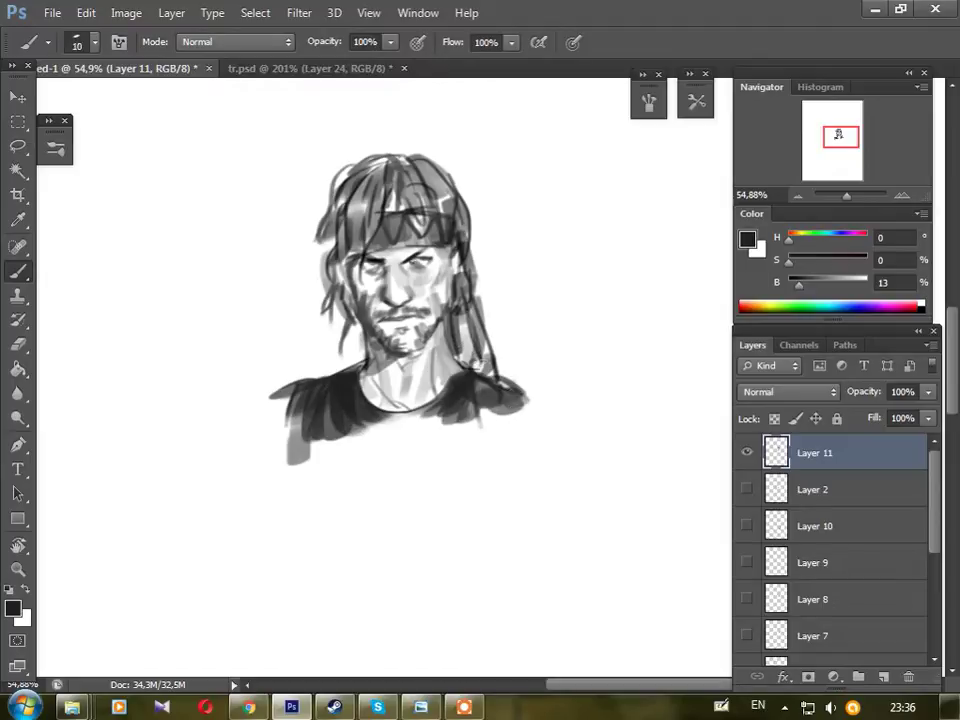
key(bracketright)
alt+click(300, 218)
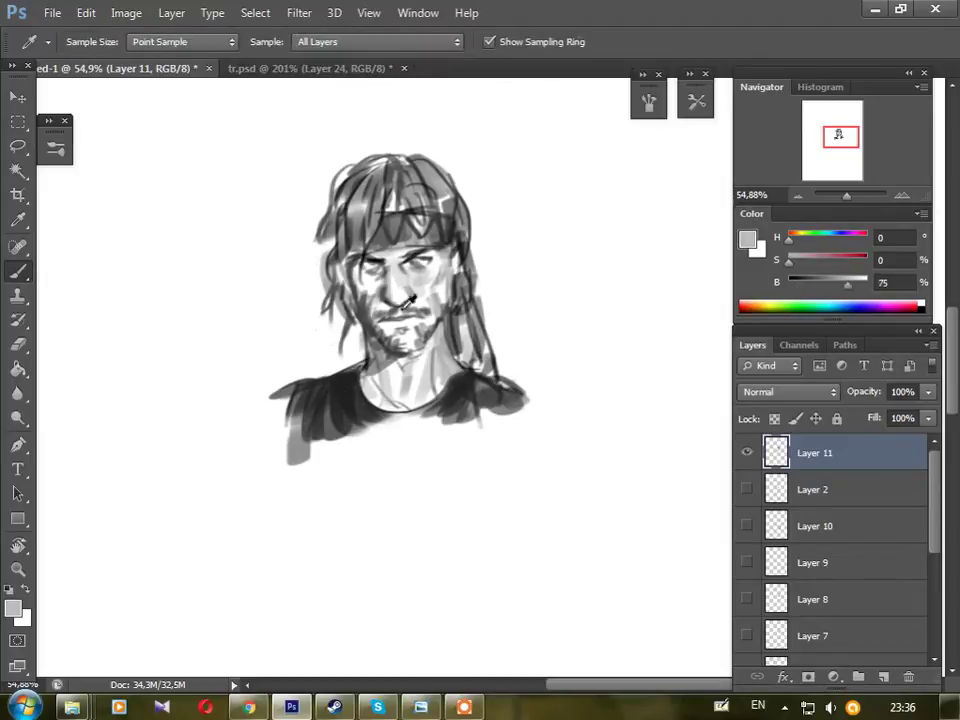
alt+click(412, 290)
key(bracketright)
key(bracketright)
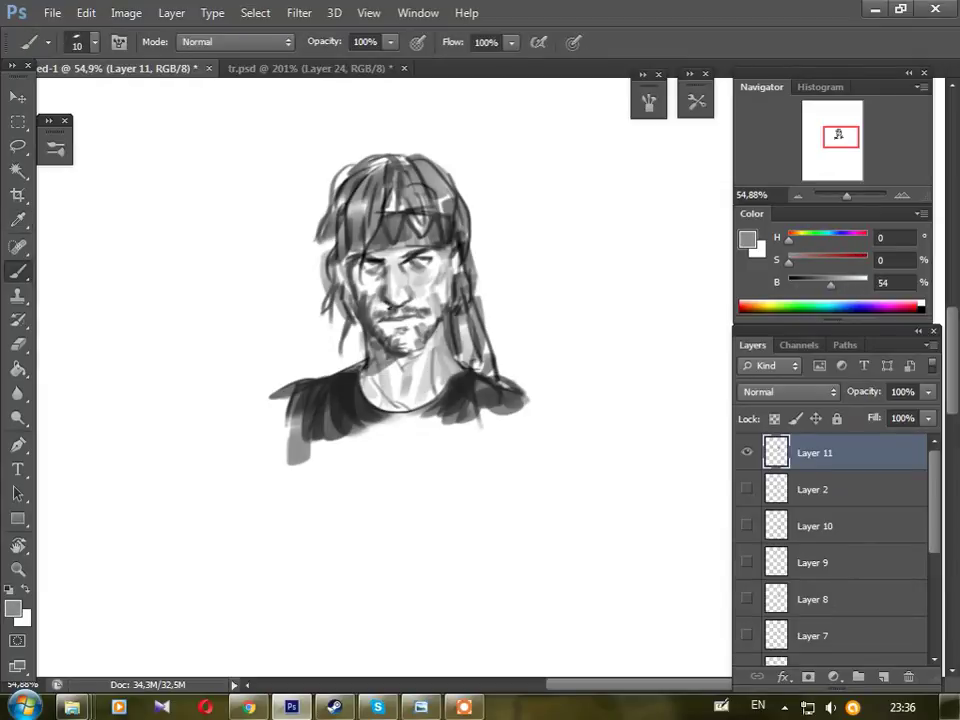
alt+click(372, 296)
drag(362, 284, 356, 270)
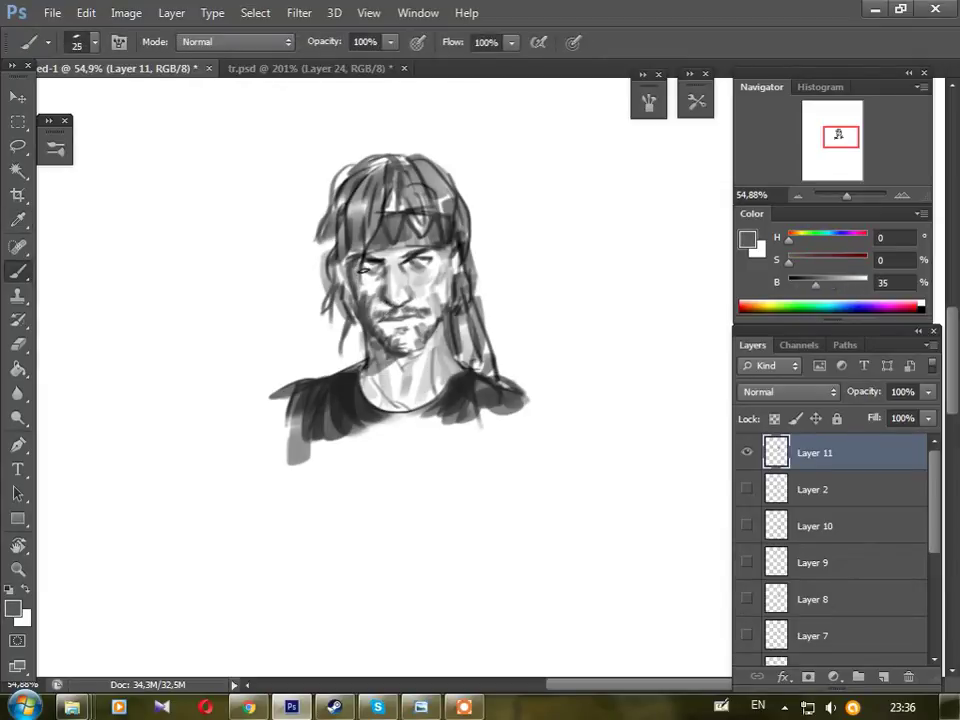
Define the hair's outer strands at the temple, crown and long side with a very dark grey of 13% brightness.
alt+click(338, 214)
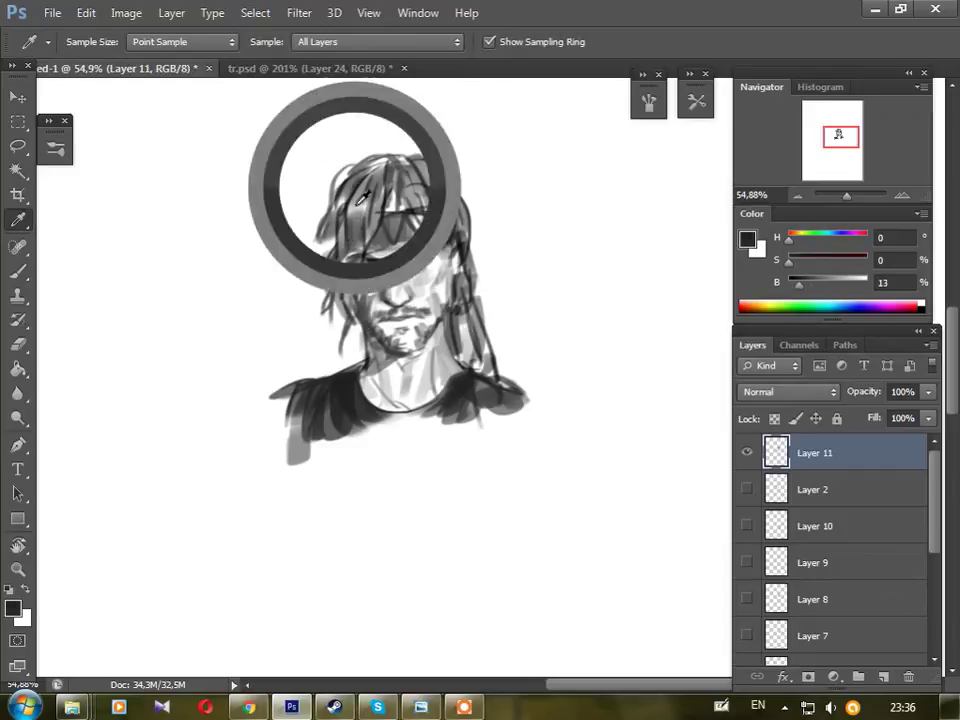
key(bracketleft)
drag(341, 226, 322, 248)
key(bracketleft)
key(bracketleft)
drag(378, 159, 410, 153)
drag(467, 224, 480, 300)
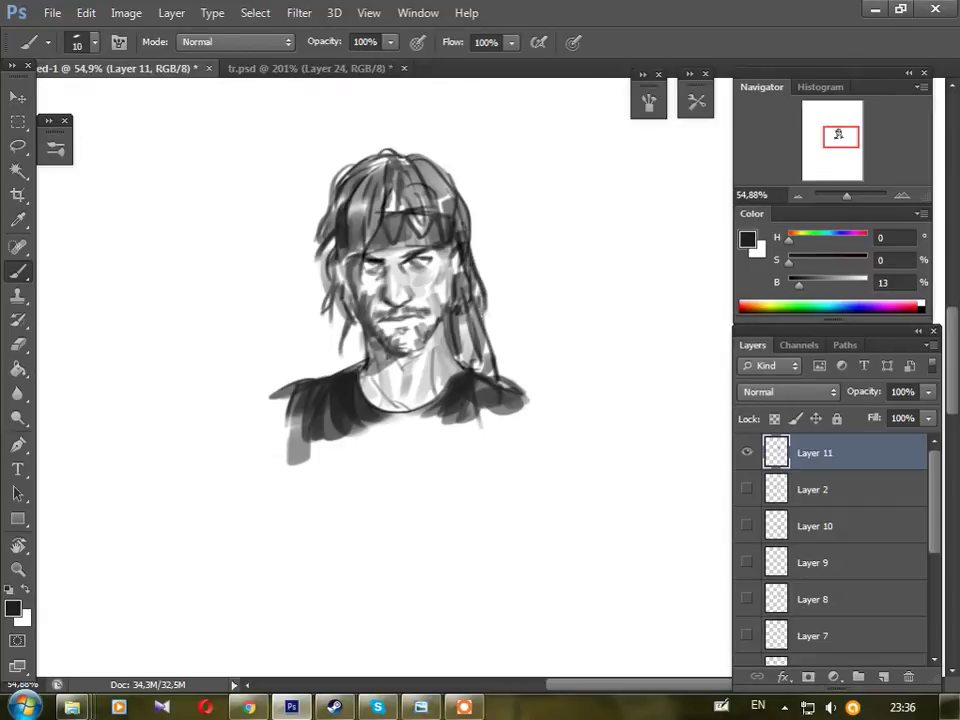
Darken the long lock beside the neck and carve a gap into it with sampled white.
key(bracketleft)
key(bracketright)
drag(468, 300, 476, 344)
key(bracketleft)
key(bracketleft)
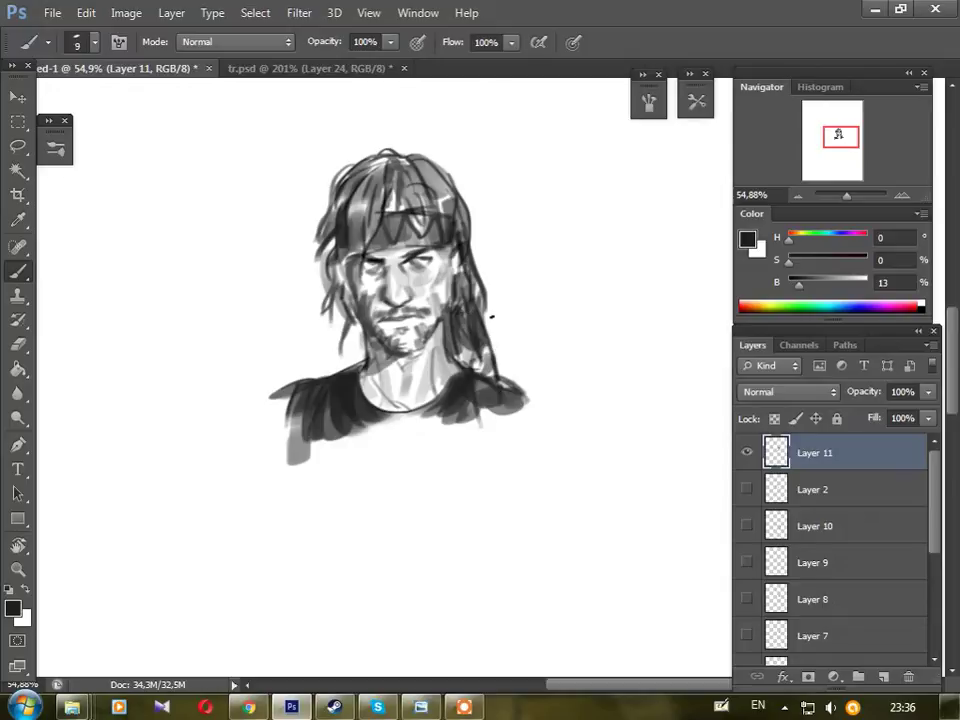
alt+click(476, 311)
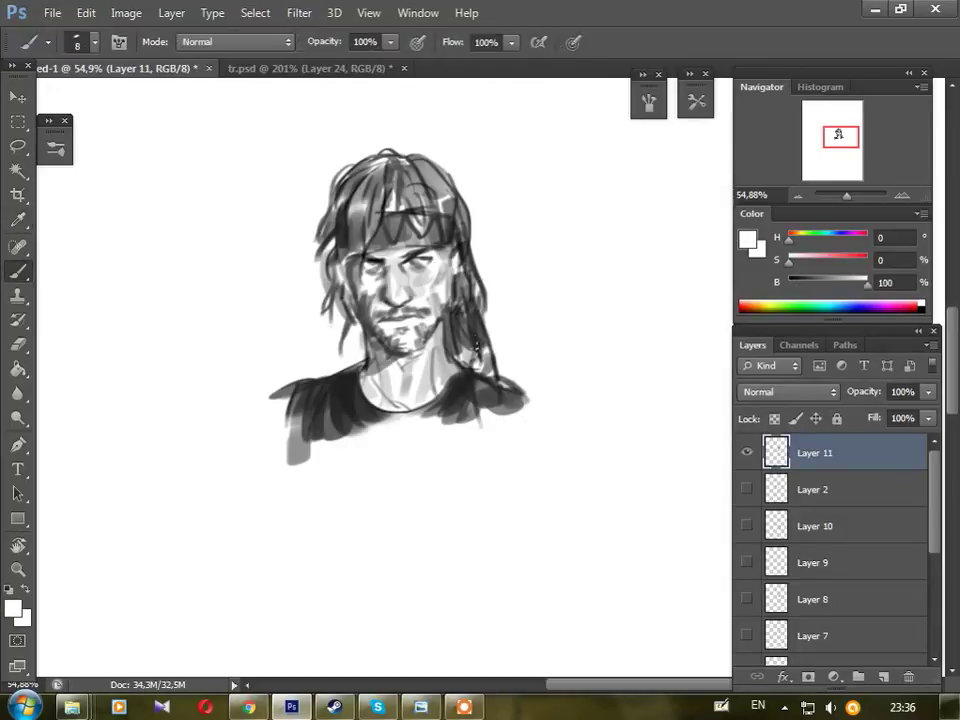
mouse_move(476, 311)
mouse_down()
mouse_move(468, 372)
mouse_move(470, 300)
mouse_up()
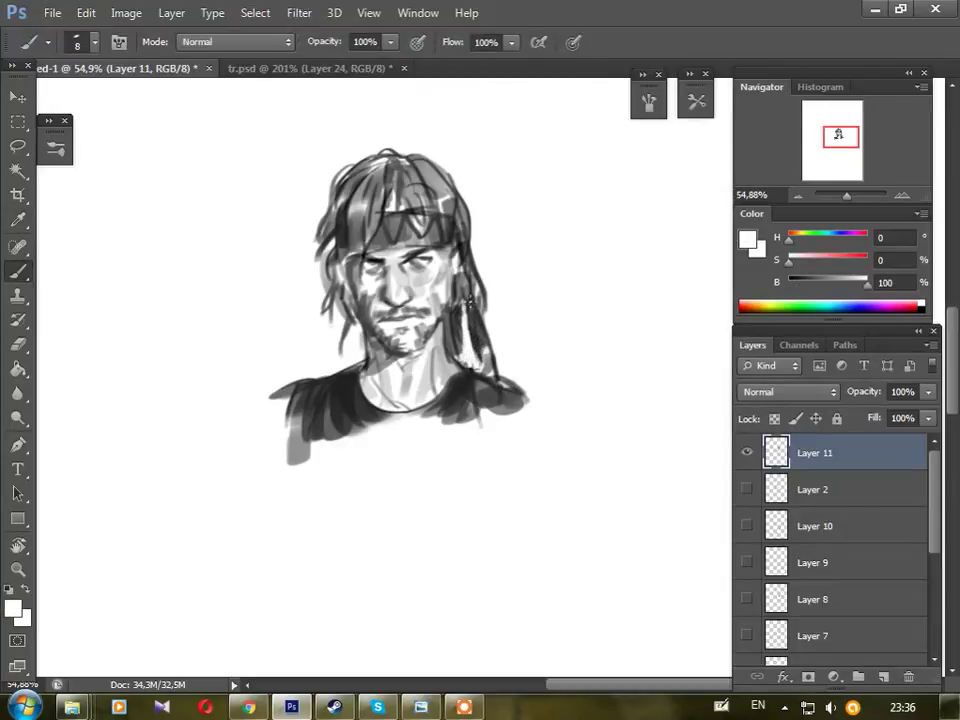
Sample dark greys from the drawing and deepen the shadows on the neck and beside the temple.
alt+click(365, 375)
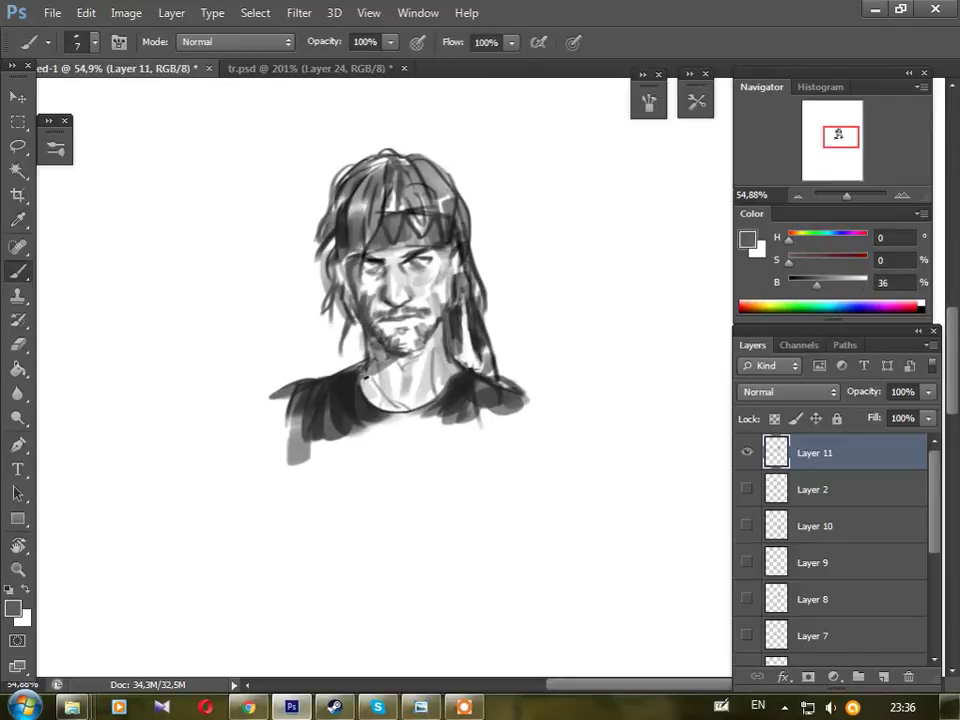
alt+click(356, 288)
alt+click(358, 286)
mouse_move(358, 262)
mouse_down()
mouse_move(365, 285)
mouse_move(352, 248)
mouse_up()
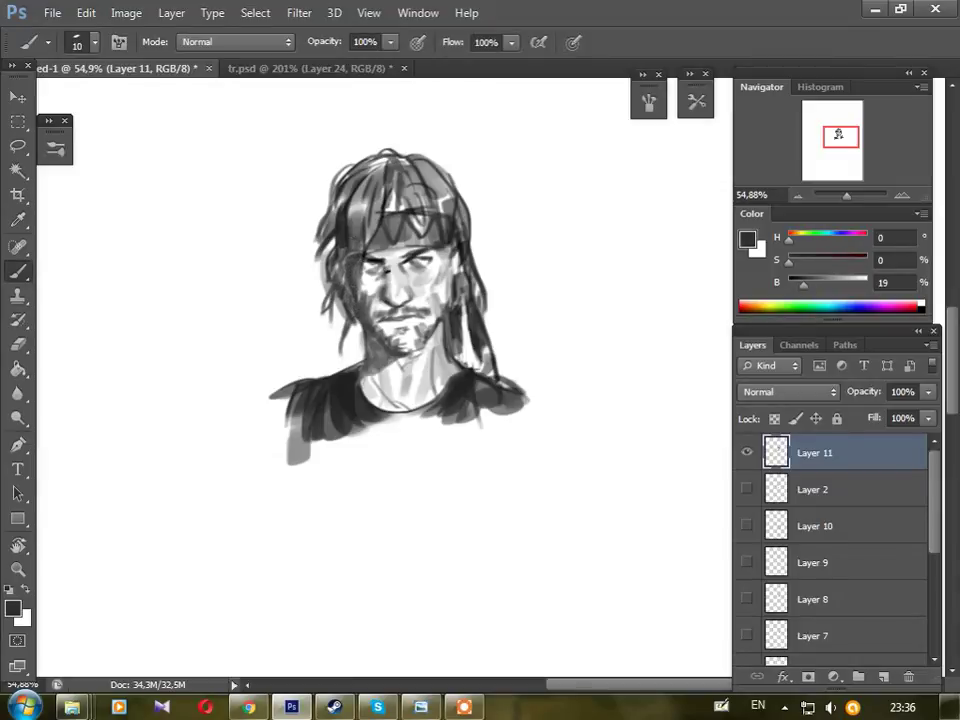
Darken the headband's lower edge and mark details on the shoulder strap with a 19% brightness grey.
key(bracketleft)
key(bracketright)
key(bracketright)
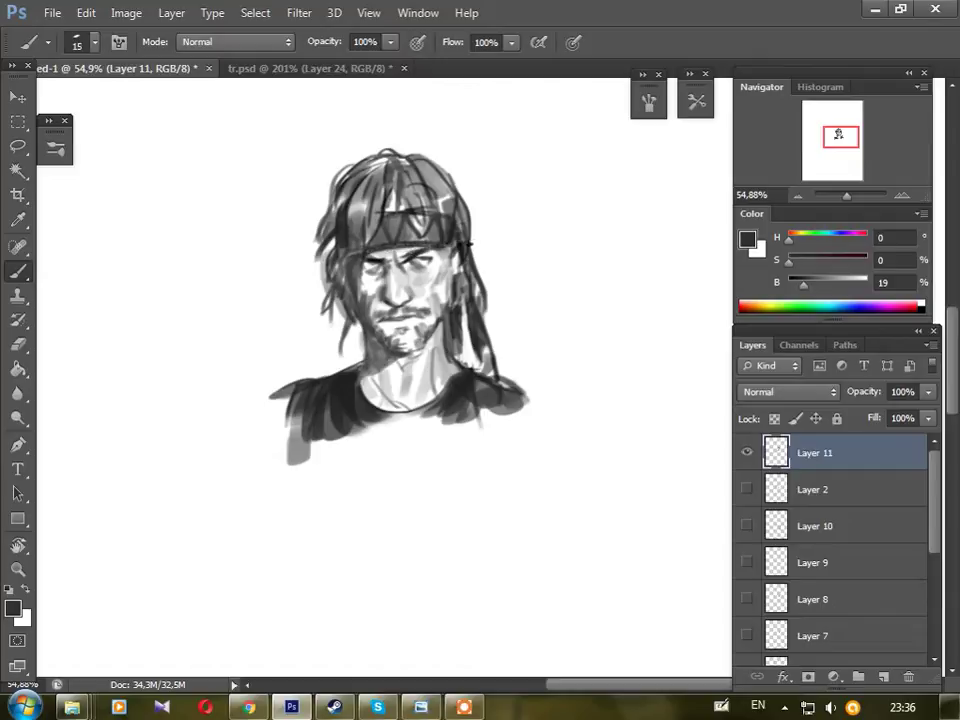
key(bracketleft)
key(bracketleft)
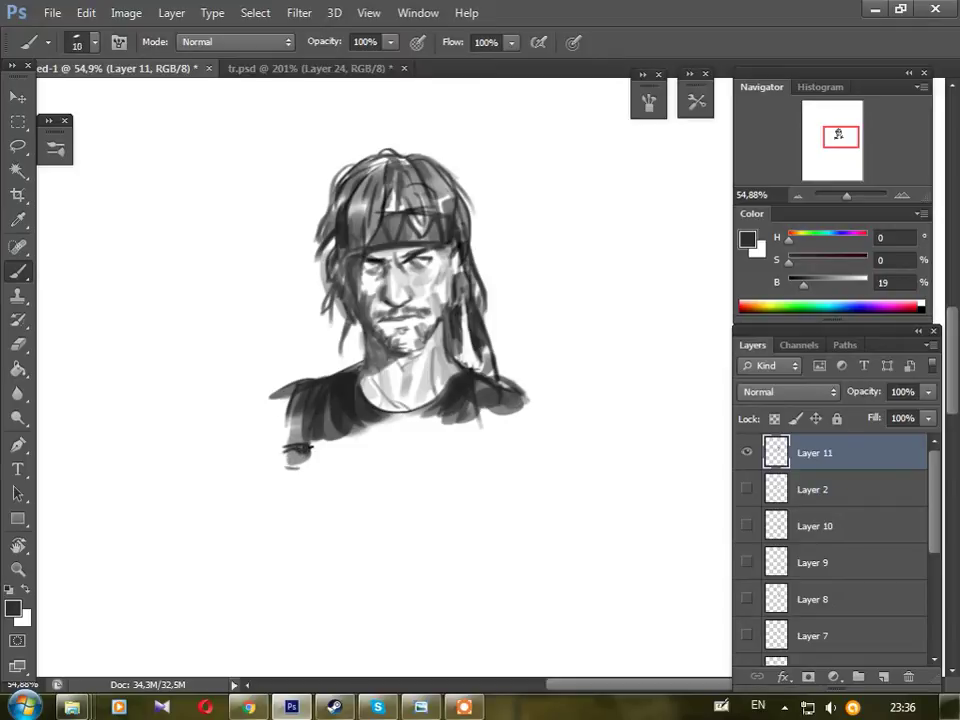
Extend the sleeve and shoulder outside the strap with very dark grey strokes of 13% brightness.
alt+click(332, 486)
key(bracketright)
mouse_move(289, 409)
mouse_down()
mouse_move(293, 465)
mouse_move(345, 400)
mouse_move(380, 430)
mouse_move(321, 446)
mouse_move(265, 395)
mouse_move(280, 462)
mouse_up()
alt+click(465, 399)
key(bracketright)
key(bracketright)
key(bracketright)
key(bracketright)
key(bracketleft)
key(bracketleft)
drag(280, 392, 248, 412)
Fill the shirt's chest with broad diagonal strokes at brush sizes 90 and 100, adding a 47% brightness grey.
key(bracketleft)
key(bracketright)
key(bracketright)
key(bracketright)
key(bracketright)
key(bracketright)
drag(492, 405, 361, 479)
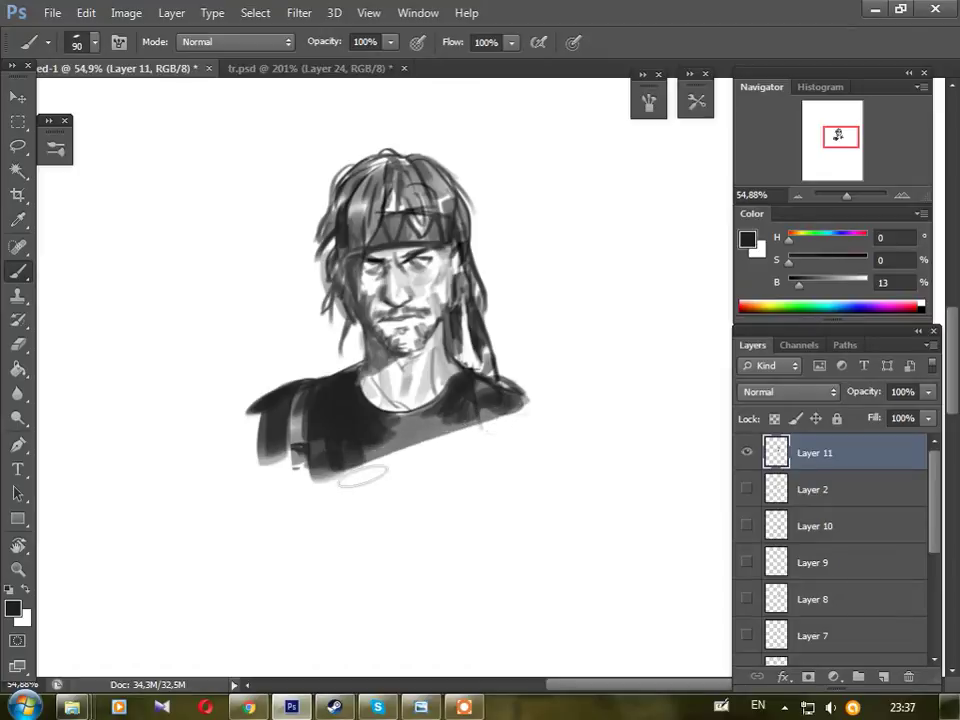
alt+click(403, 444)
key(bracketright)
drag(545, 408, 430, 440)
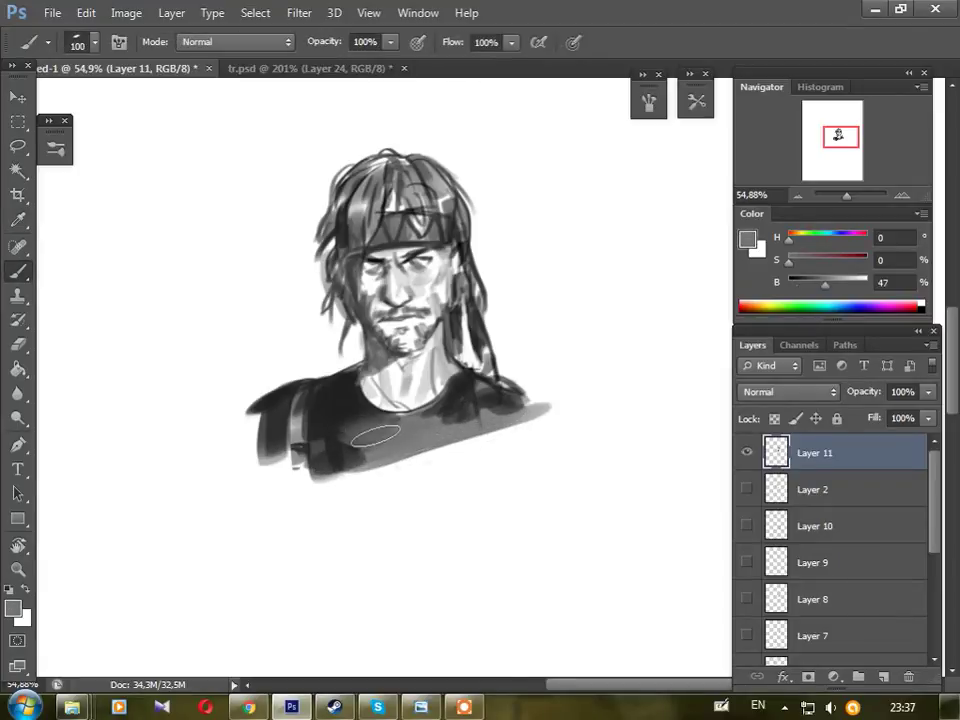
Draw a thin 47% grey collar line and soften the area around it with a 27% grey at brush size 30.
key(bracketleft)
key(bracketleft)
key(bracketleft)
key(bracketleft)
key(bracketleft)
key(bracketleft)
key(bracketleft)
key(bracketleft)
key(bracketleft)
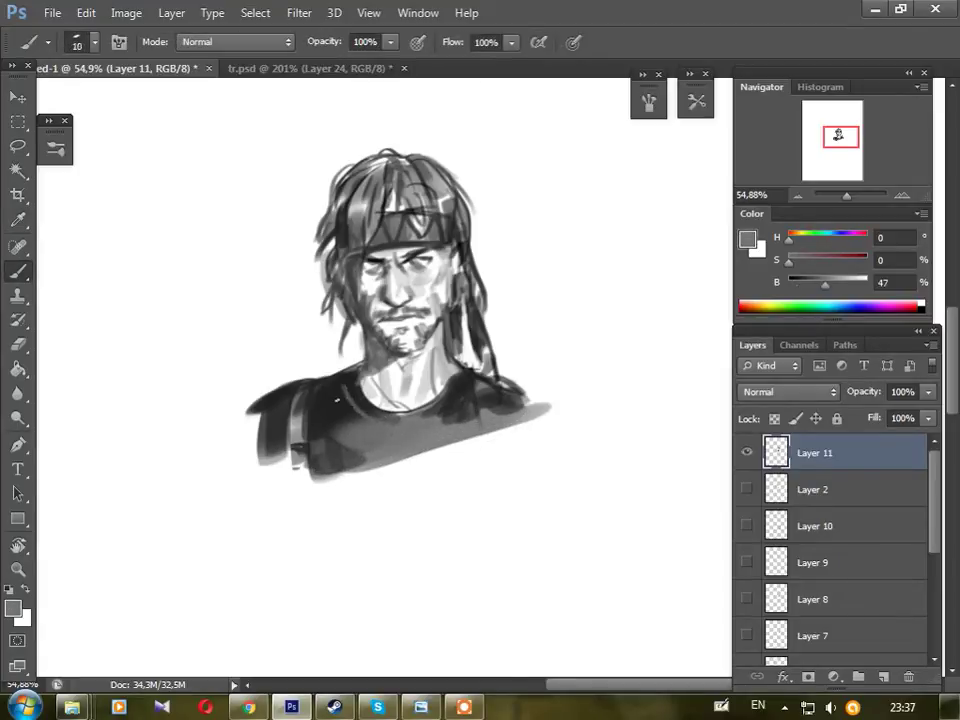
alt+click(390, 424)
key(bracketright)
key(bracketright)
key(bracketright)
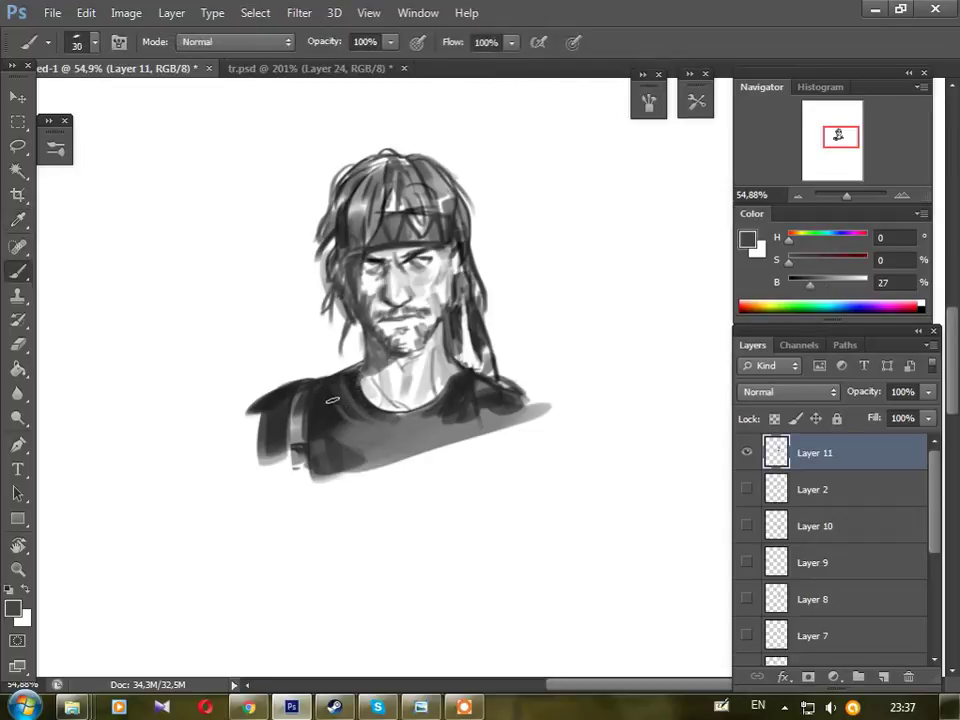
Darken the shirt near the far shoulder and sketch both shoulder and upper arm outlines with a 15% brightness grey.
alt+click(472, 413)
key(bracketright)
key(bracketleft)
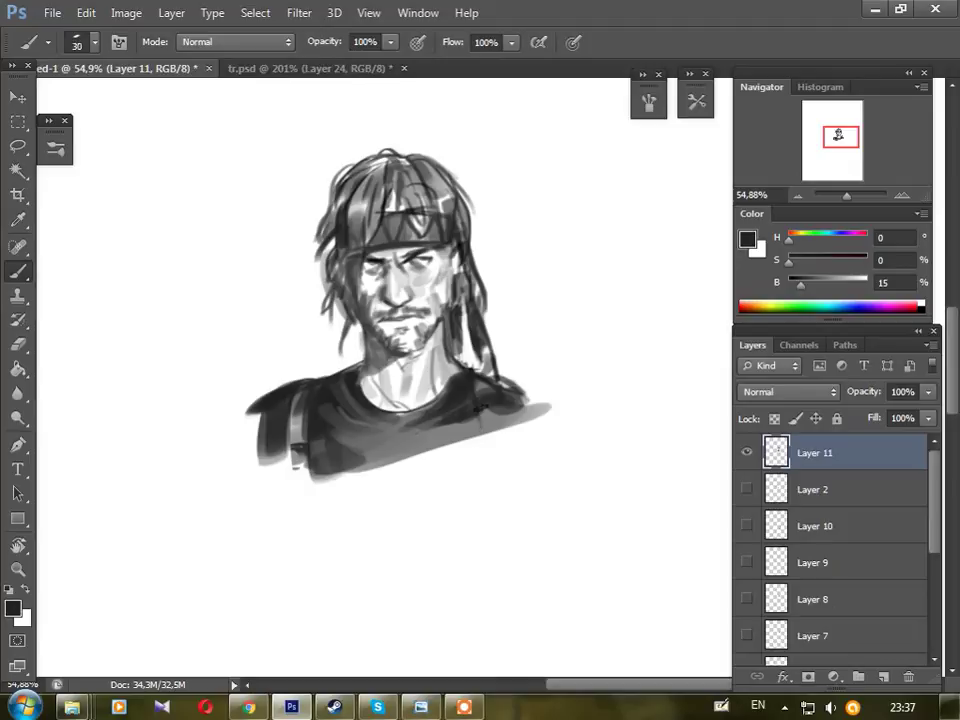
key(bracketleft)
drag(522, 402, 558, 446)
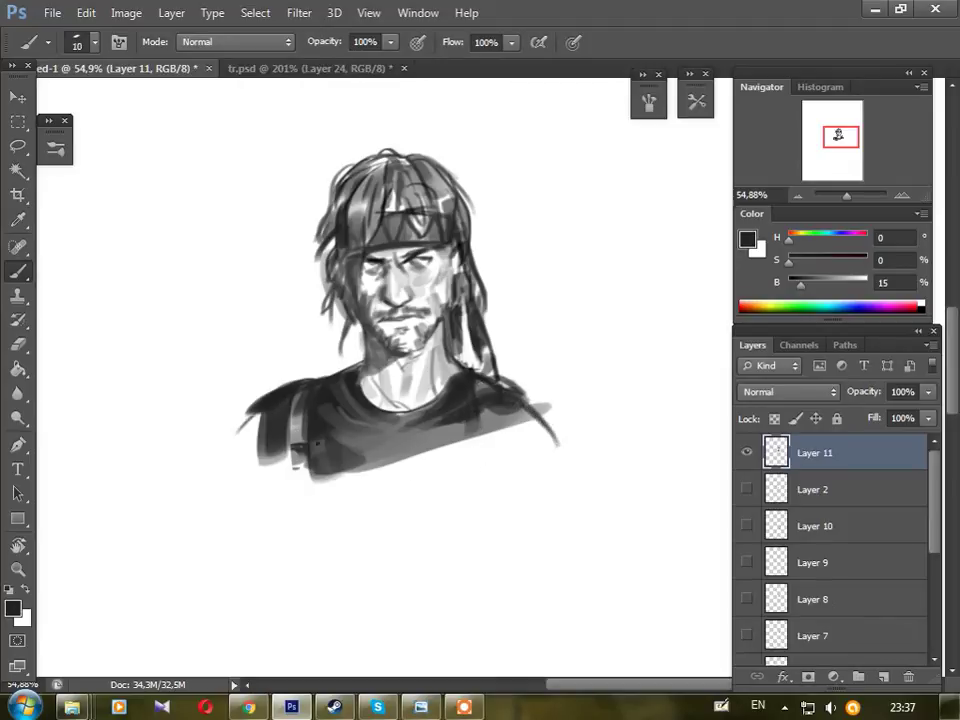
mouse_move(503, 393)
mouse_down()
mouse_move(568, 418)
mouse_move(586, 462)
mouse_up()
drag(520, 420, 522, 462)
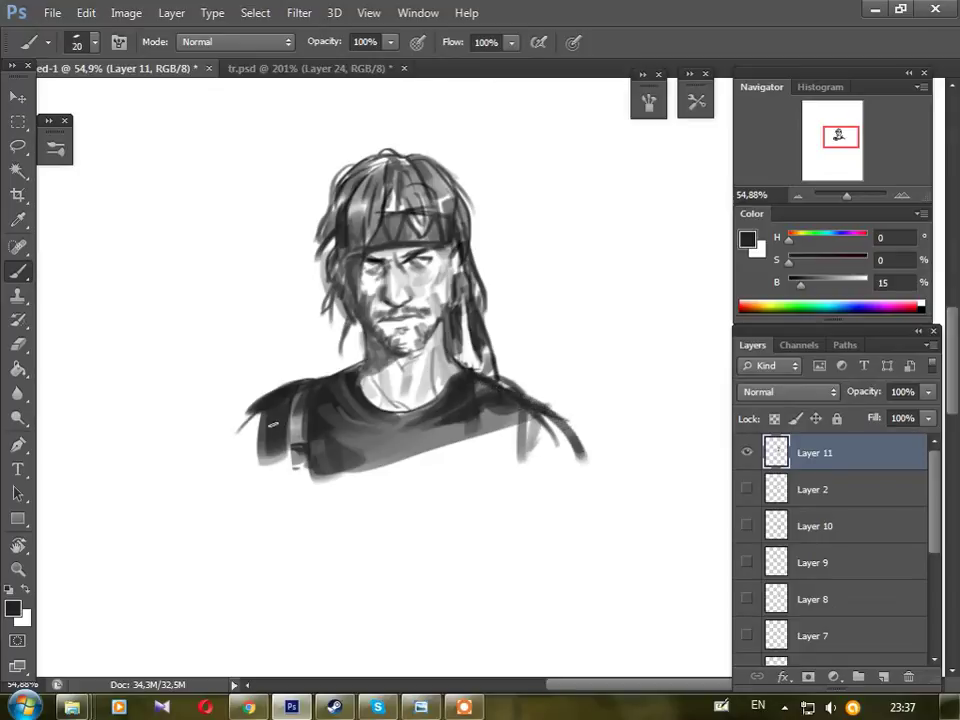
Duplicate the Layer 11 portrait and place the copy beside the original.
mouse_move(377, 707)
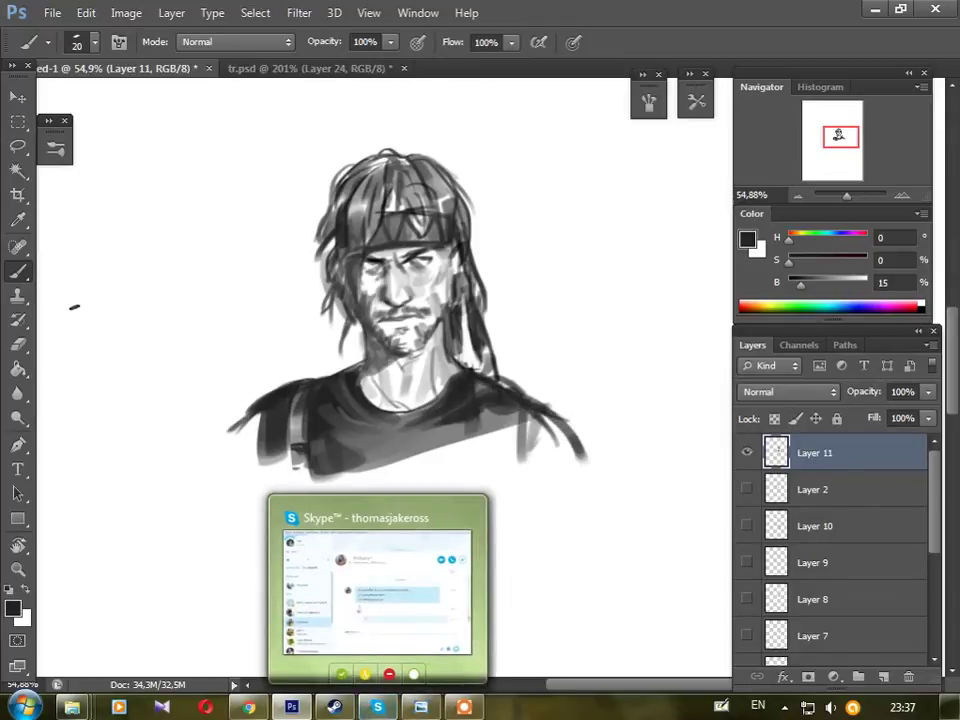
drag(557, 285, 475, 272)
key(v)
mouse_move(557, 219)
mouse_down()
mouse_move(471, 210)
mouse_move(269, 300)
mouse_up()
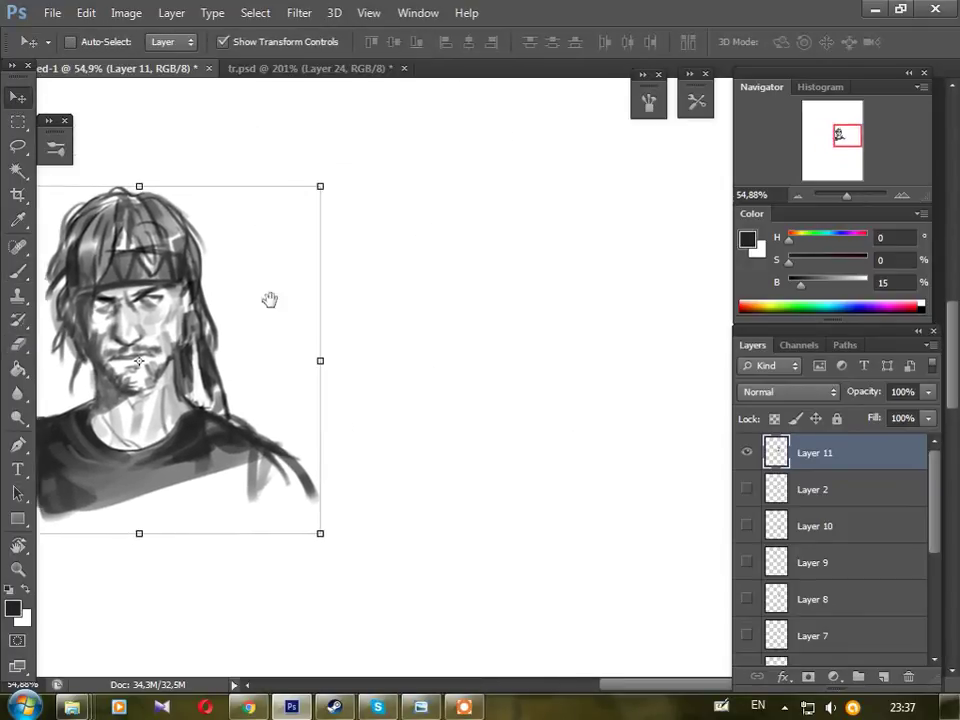
drag(176, 311, 516, 320)
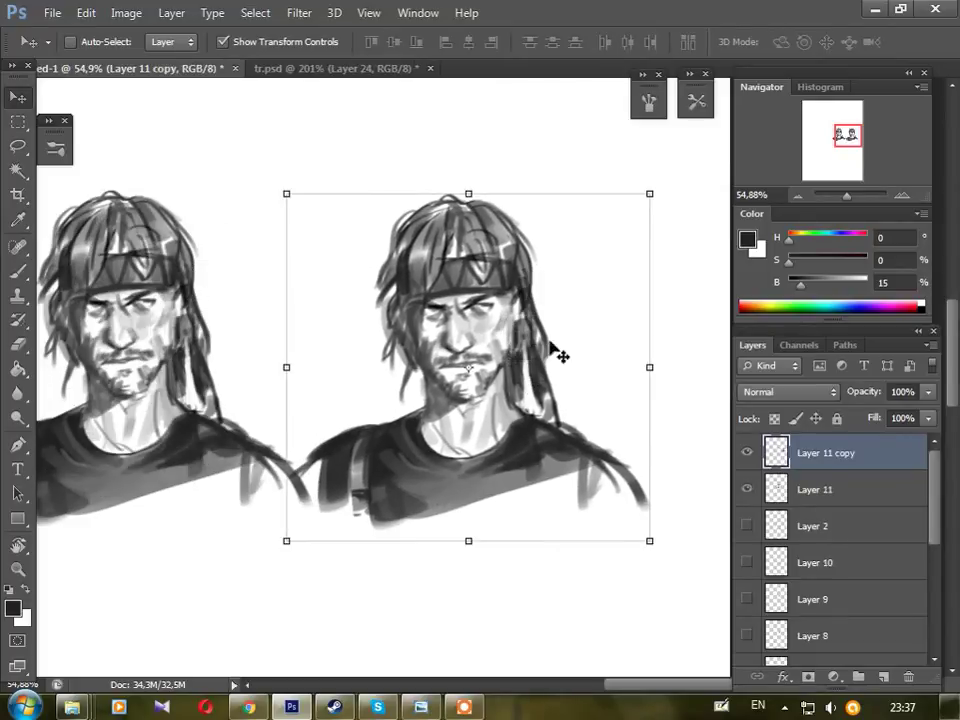
Paint over the stubble on the copied portrait's lit cheek and moustache with sampled light grey.
key(b)
key(alt)
alt+click(499, 330)
drag(846, 196, 851, 196)
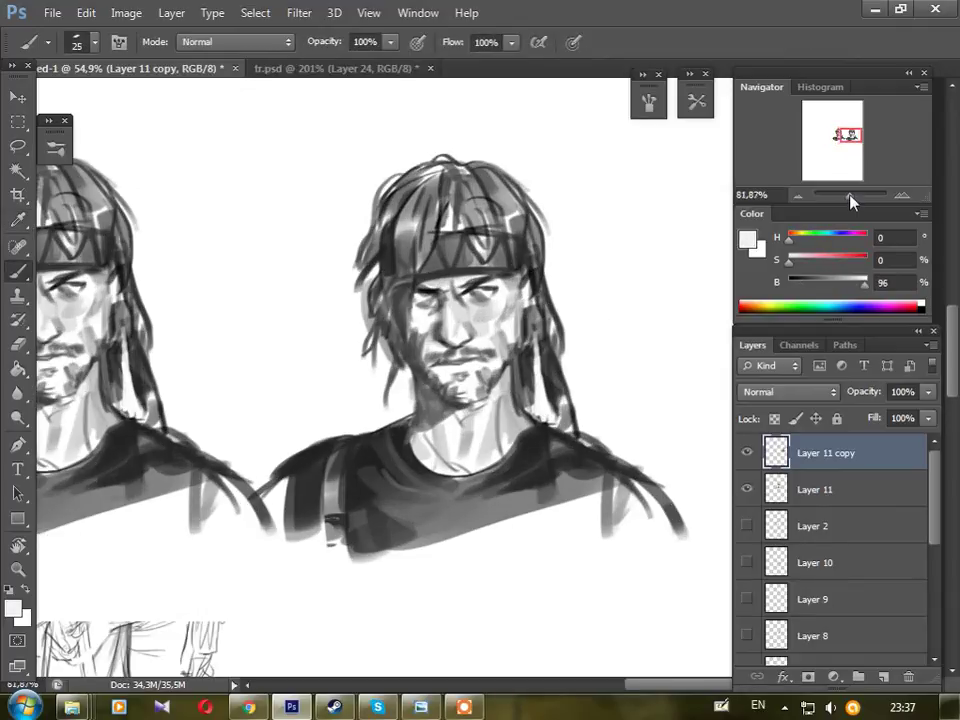
alt+click(546, 285)
alt+click(519, 321)
drag(522, 325, 540, 357)
Cover the copy's remaining moustache and chin beard and soften the nose shadow with a light grey of 90% brightness.
key([)
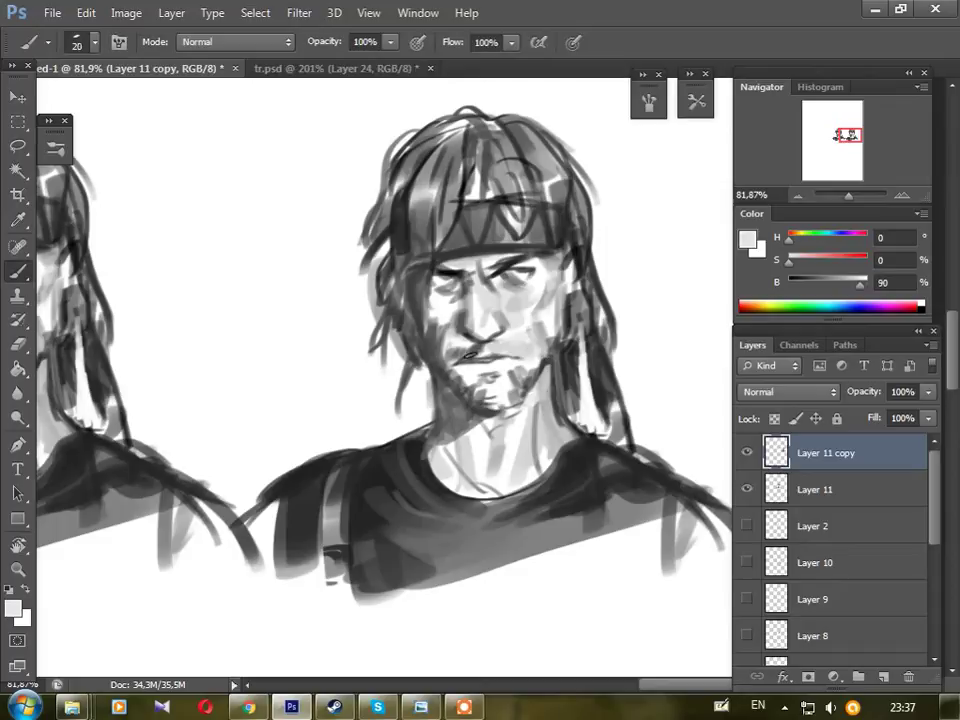
key(])
drag(470, 372, 495, 398)
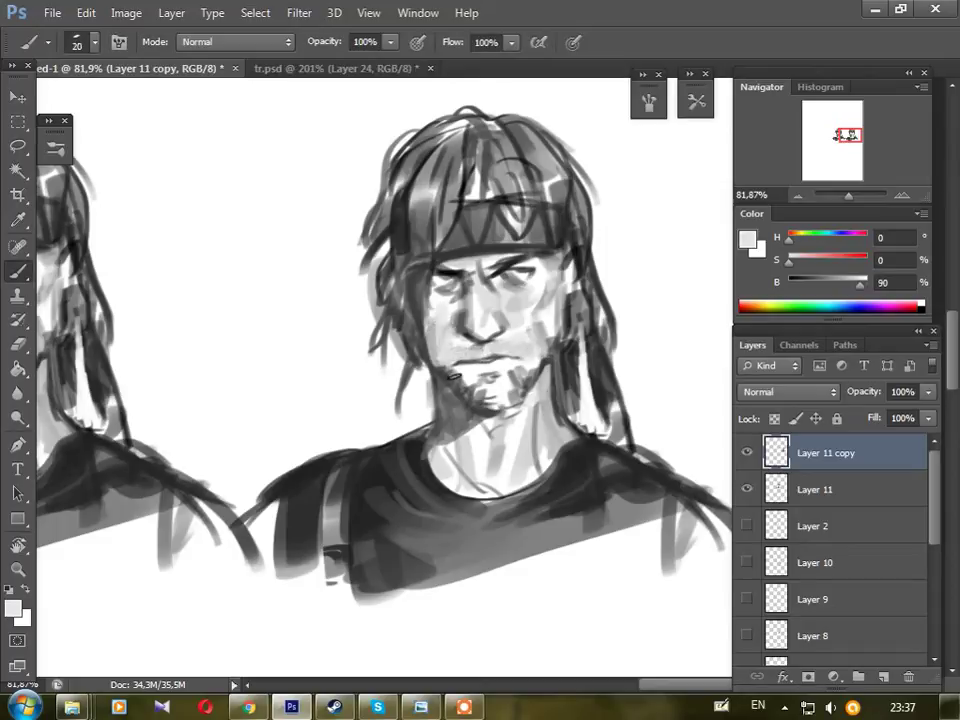
key(])
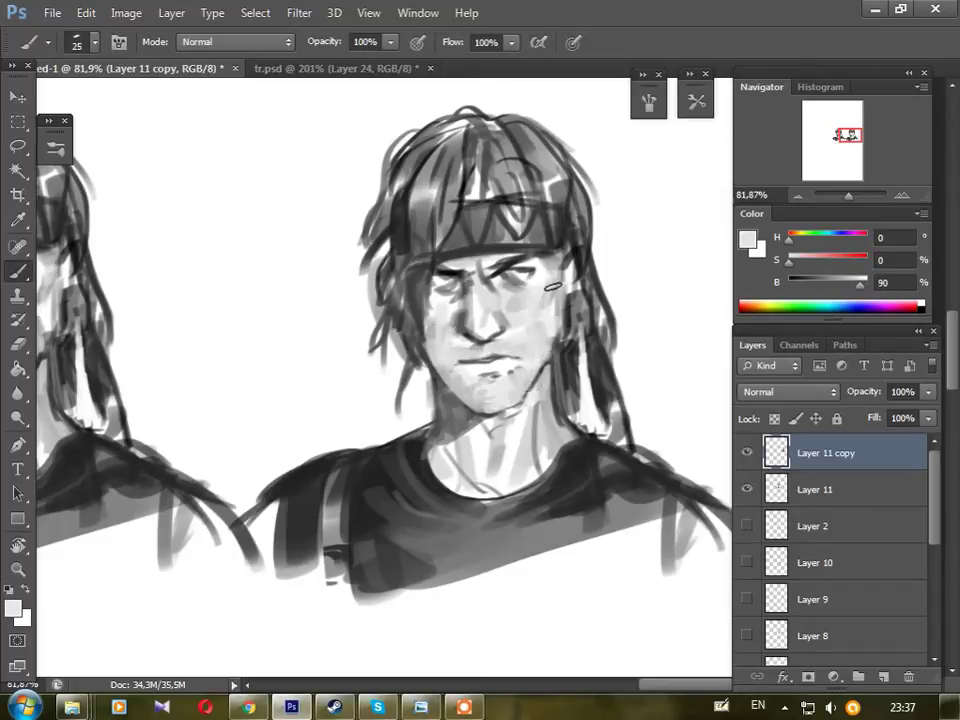
key([)
drag(457, 316, 475, 330)
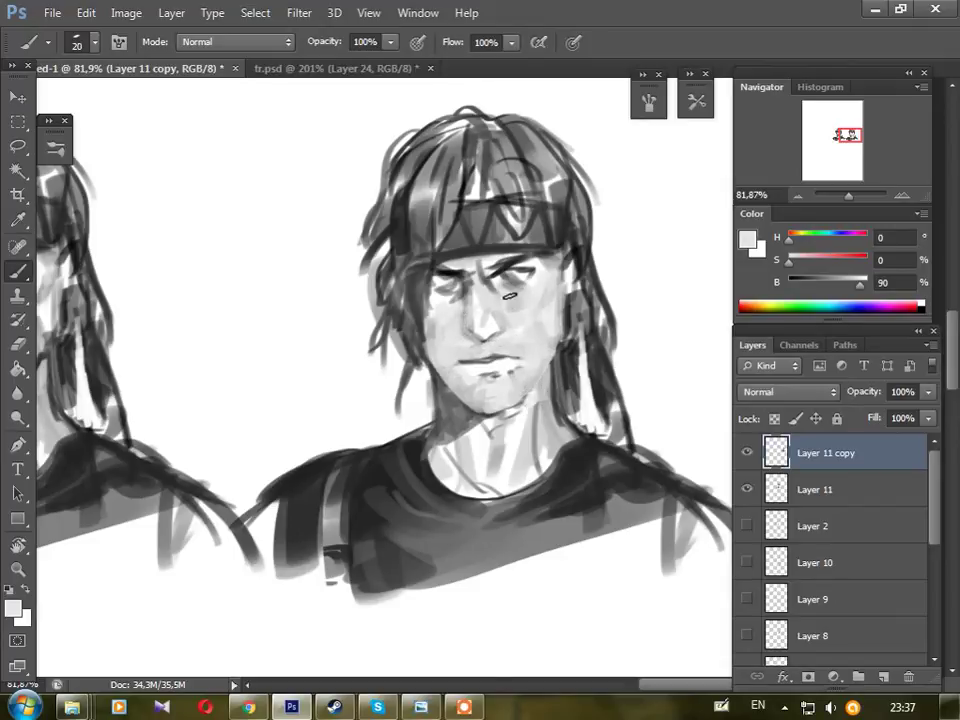
Redraw the copy's eye on the lit side with black, then refine it with sampled light and dark greys.
alt+click(495, 300)
key([)
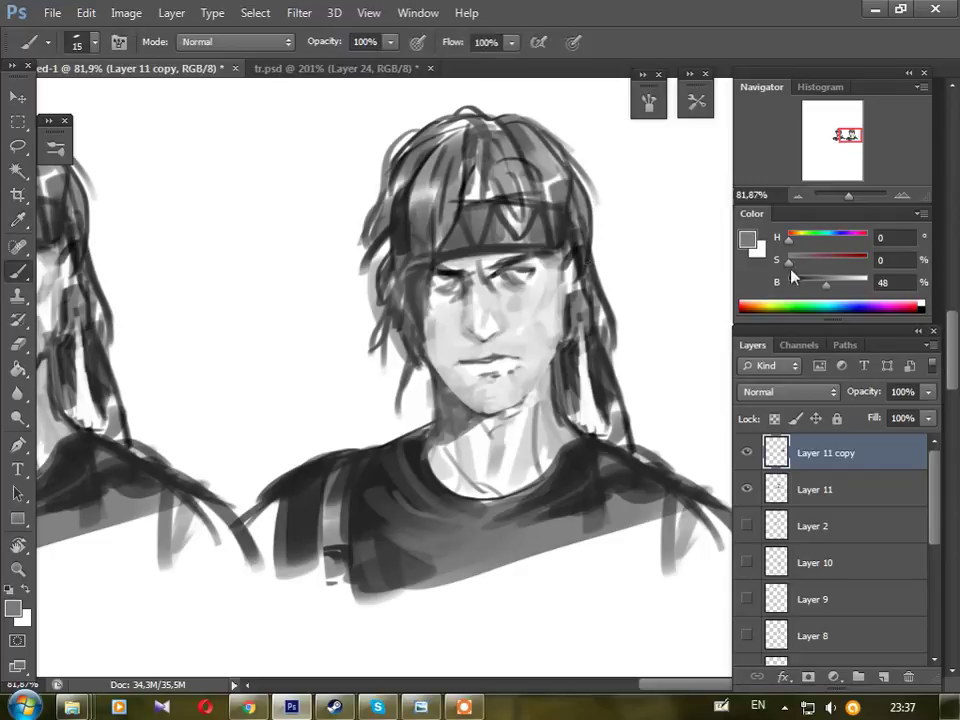
click(791, 277)
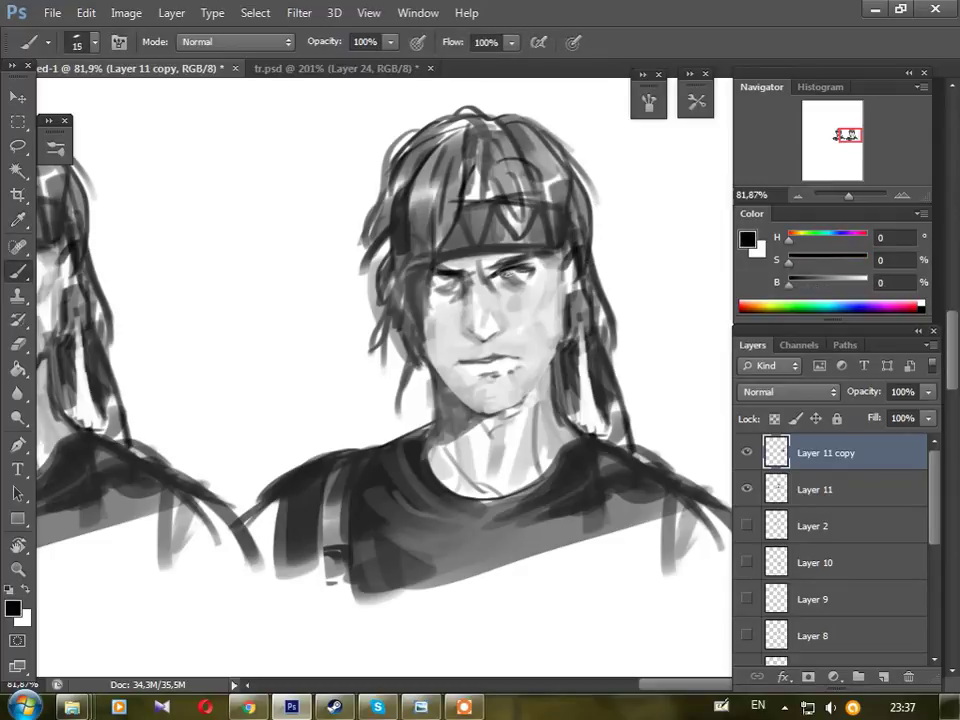
alt+click(378, 207)
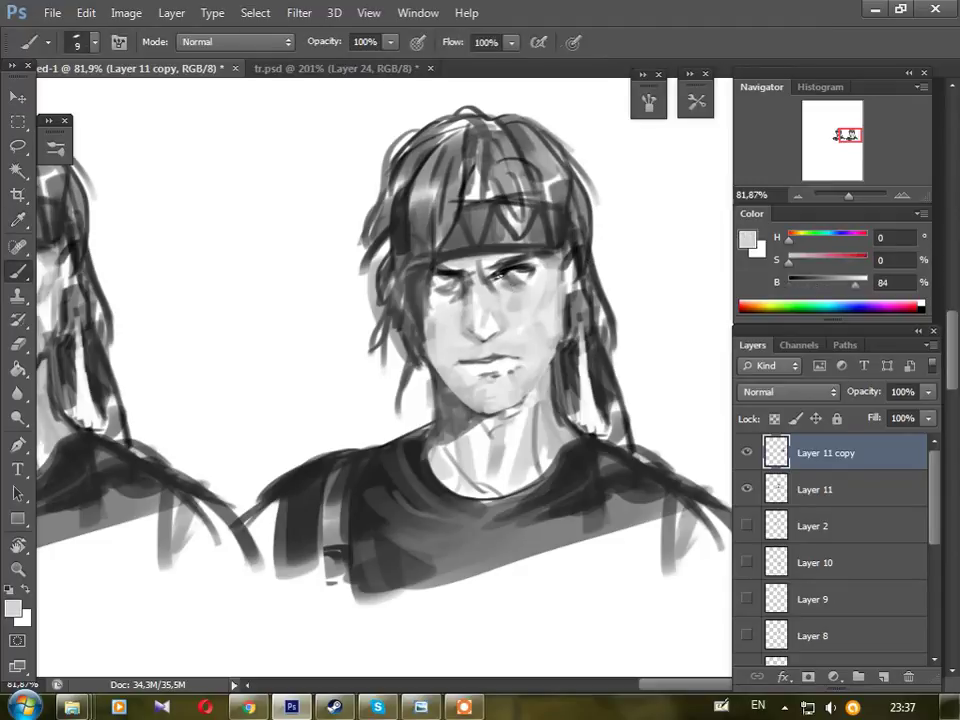
alt+click(392, 202)
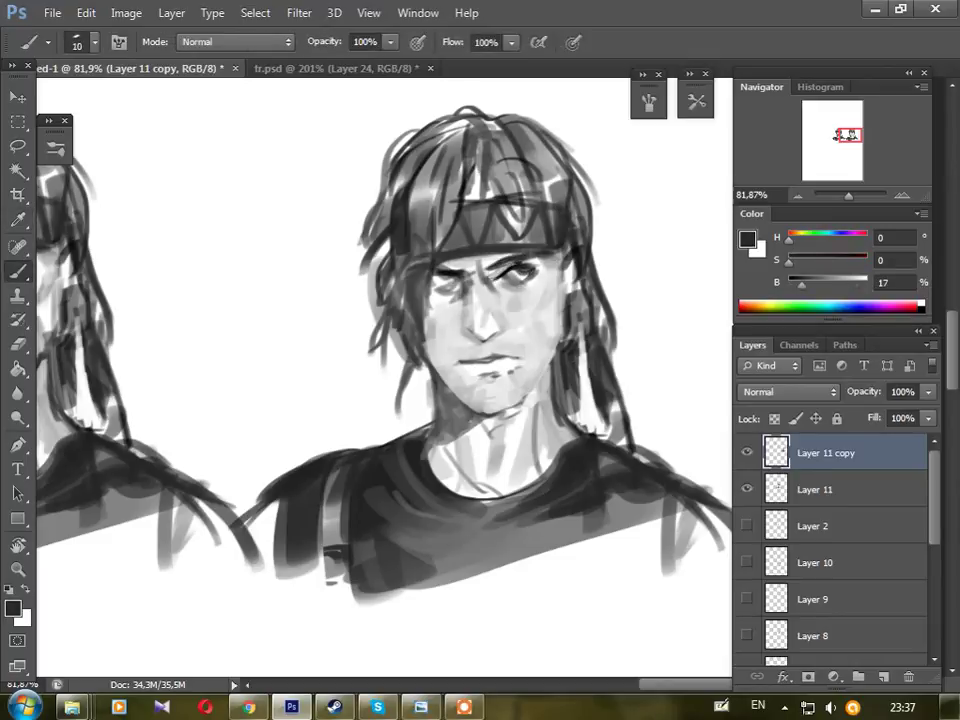
Paint fuller lips on the copy in a 17% brightness grey and sample a light skin grey for cleanup.
key(bracketright)
drag(458, 356, 522, 360)
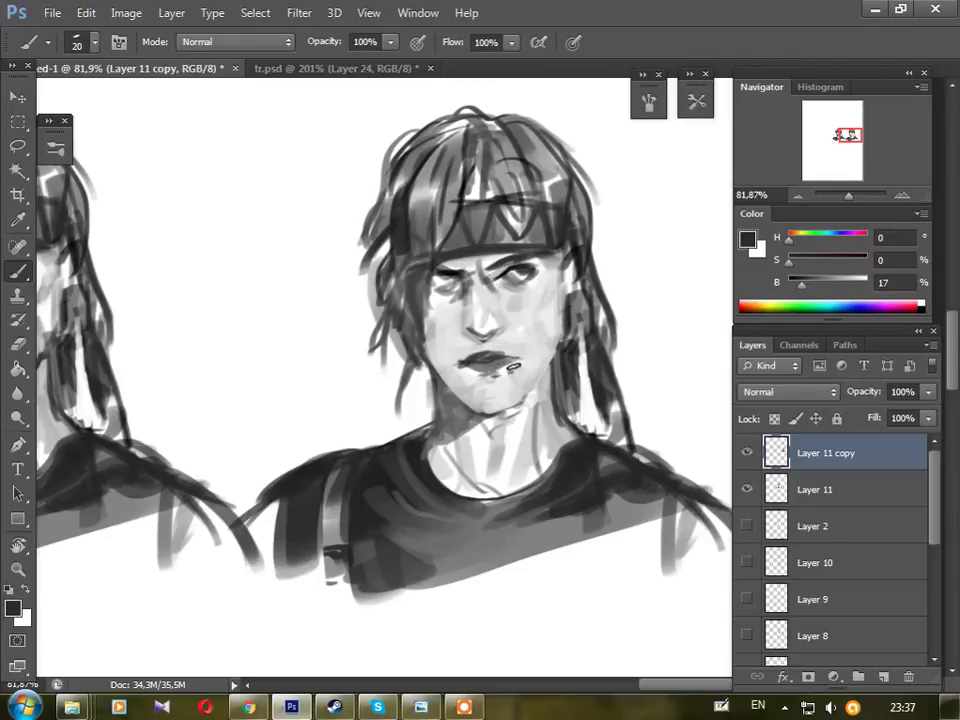
alt+click(508, 368)
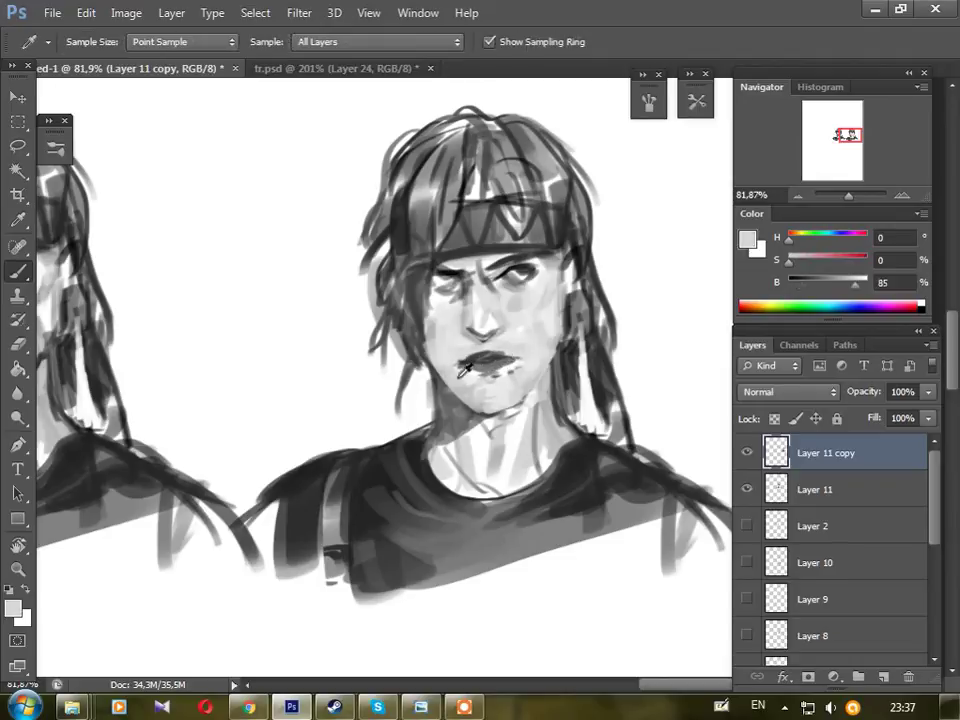
Outline the copied portrait's jaw and chin in a sampled 22% brightness grey, then sample white to trim the jaw's outer edge.
alt+click(561, 356)
drag(421, 251, 393, 305)
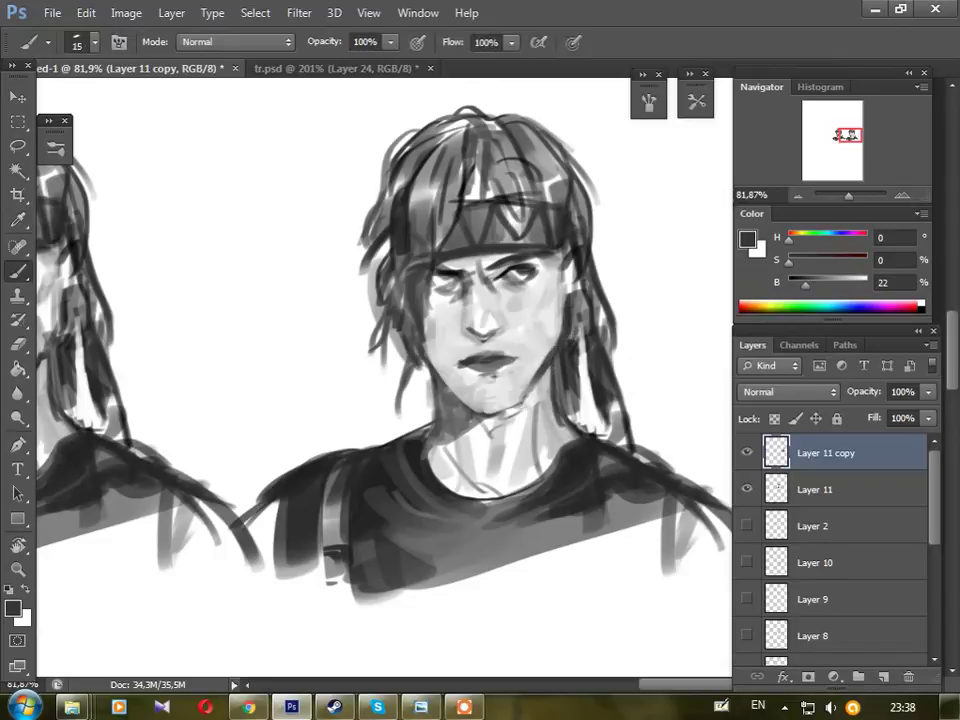
drag(469, 402, 528, 410)
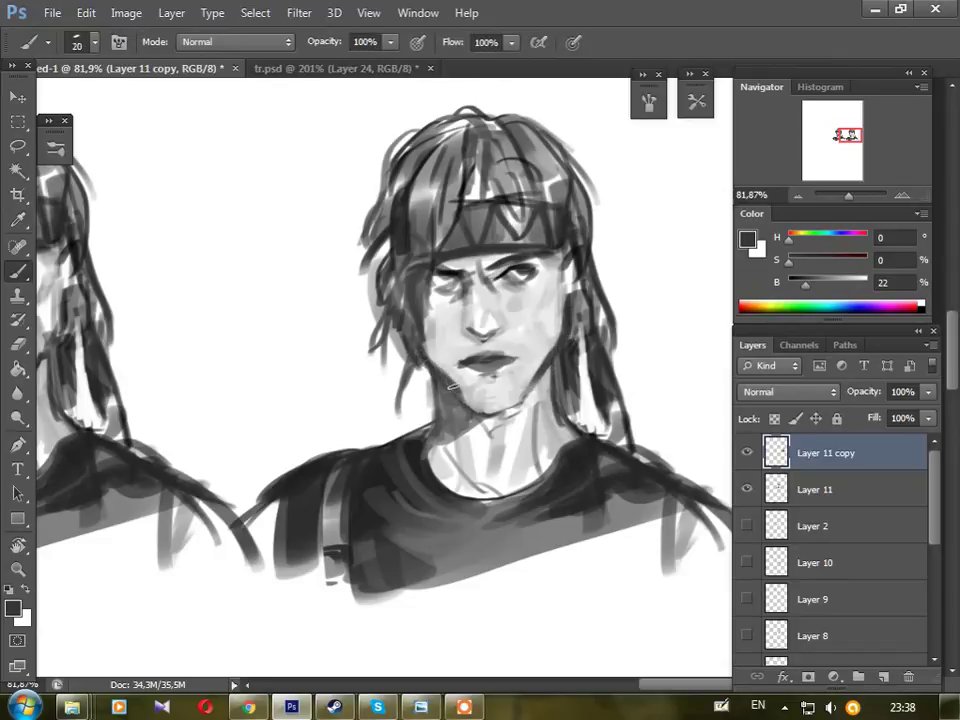
alt+click(434, 384)
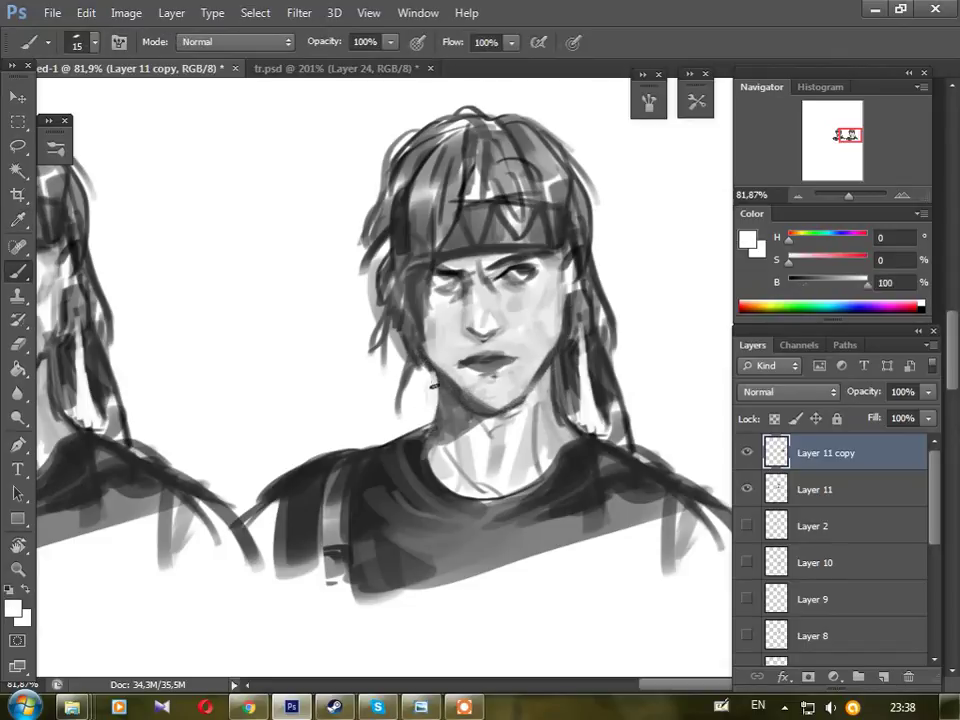
Draw the copy's neck contour and darken the nostril with a thin brush in a sampled 19% brightness grey.
alt+click(540, 290)
key(bracketleft)
key(bracketleft)
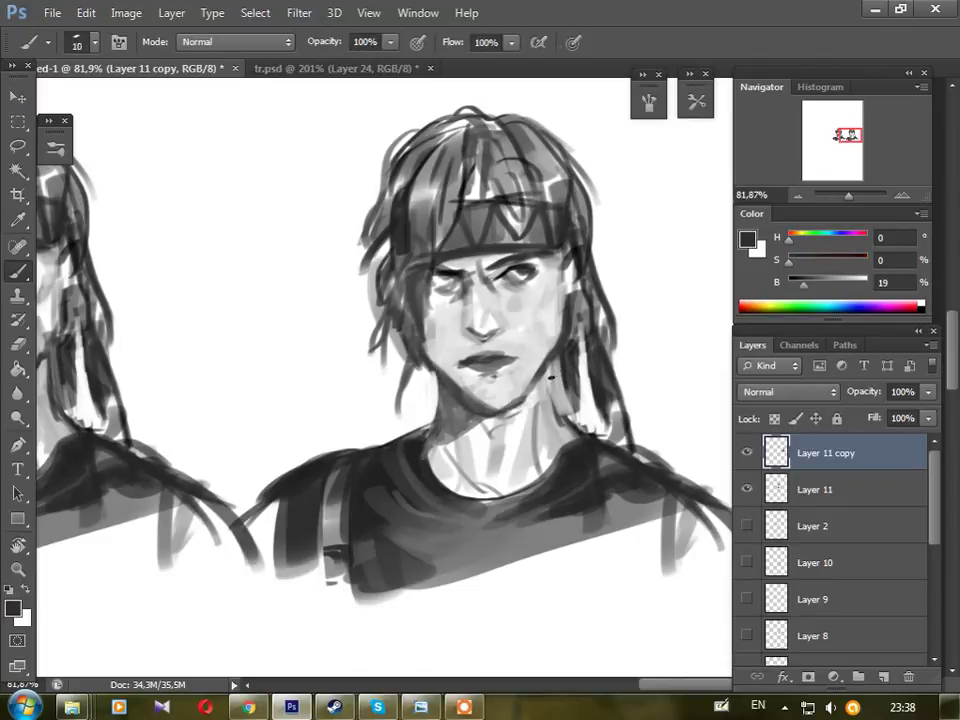
drag(410, 287, 437, 329)
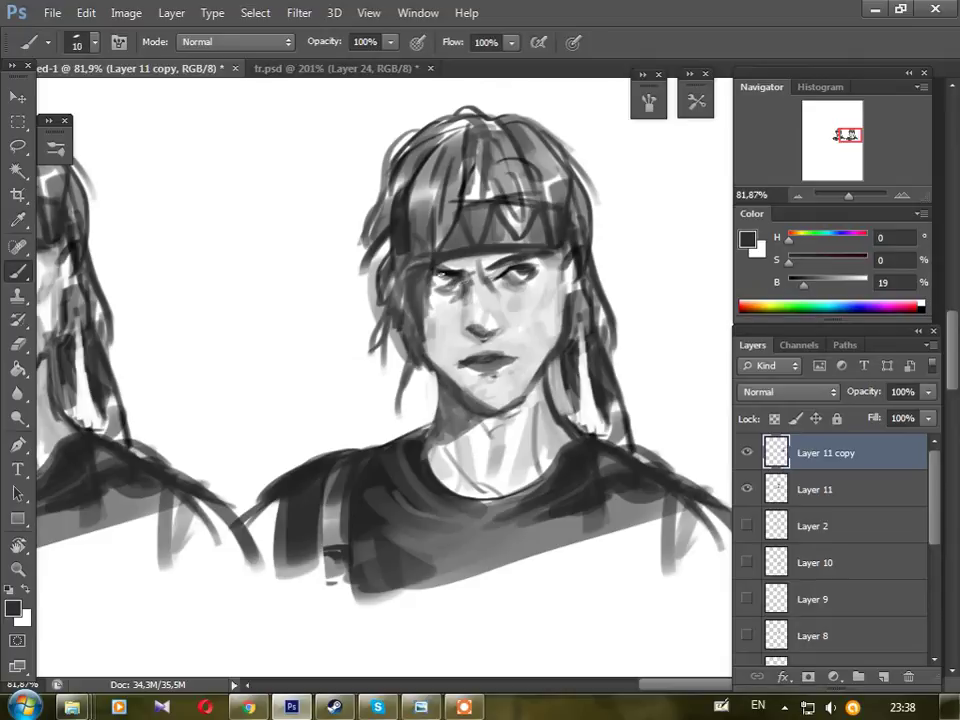
Refine the copy's eyes and the shading beside the nose bridge with sampled mid and light greys.
key(alt)
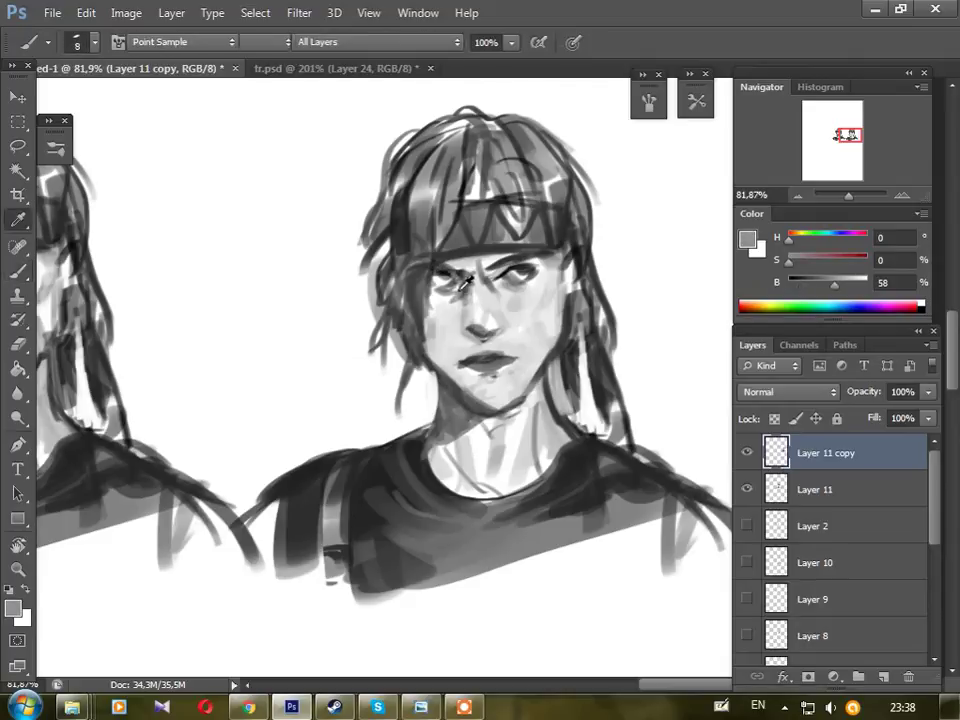
drag(498, 266, 541, 271)
alt+click(515, 285)
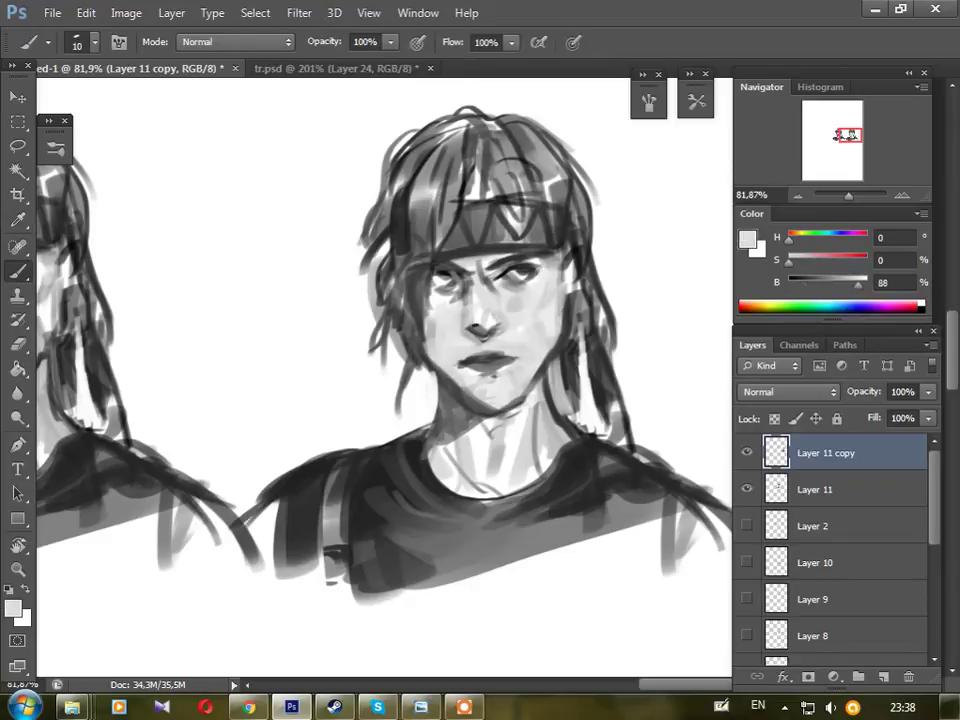
Shade the side of the copy's nose with sampled darker greys and the shadowed cheek with a 60% brightness grey.
alt+click(489, 340)
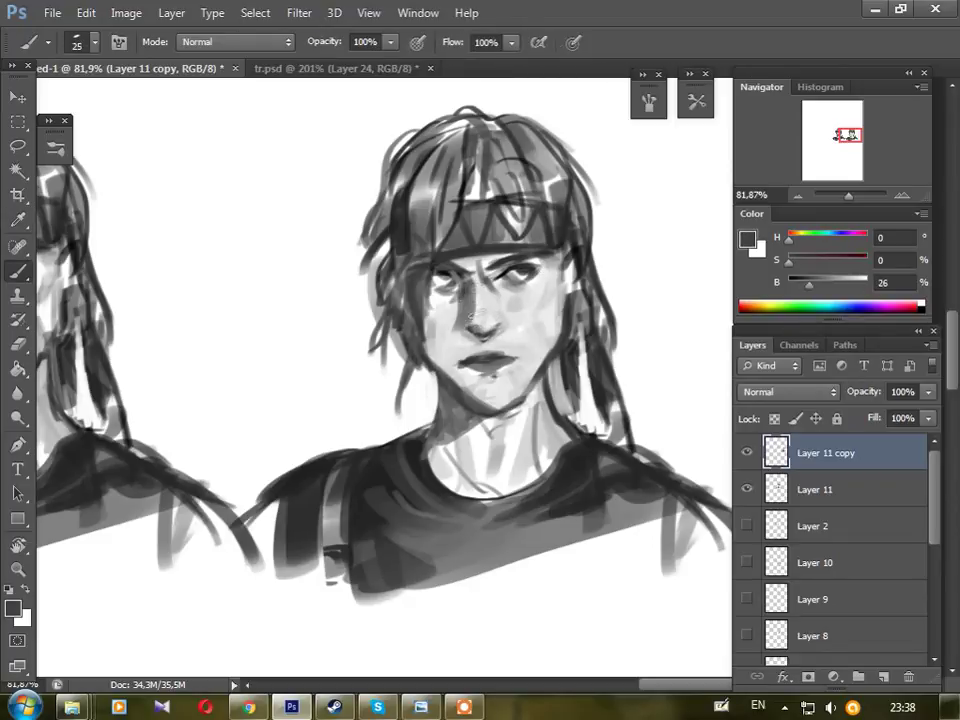
alt+click(492, 308)
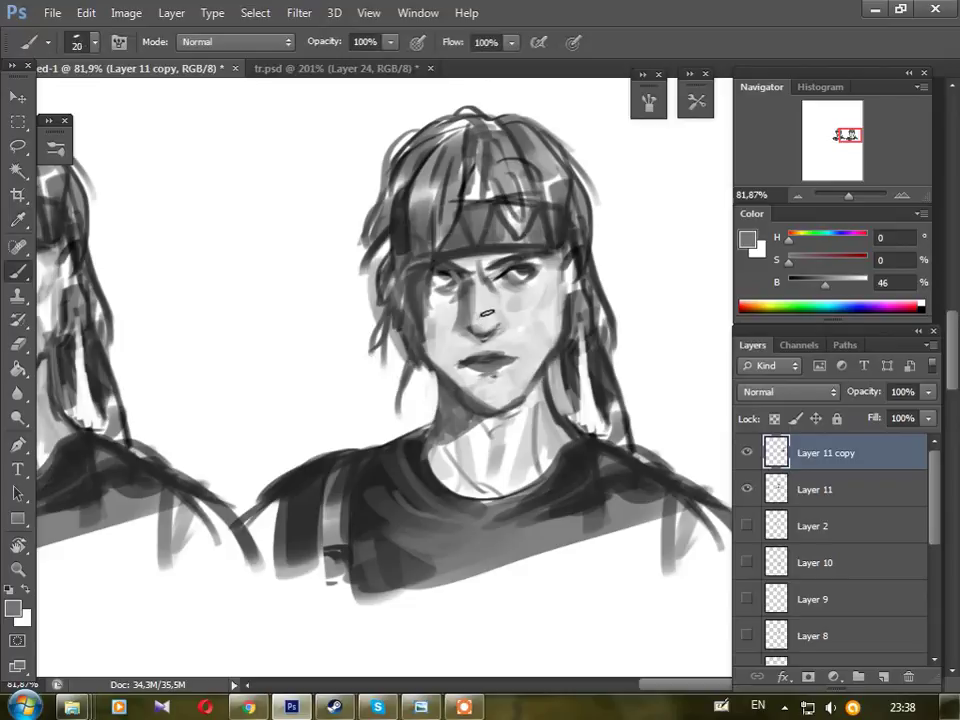
alt+click(540, 305)
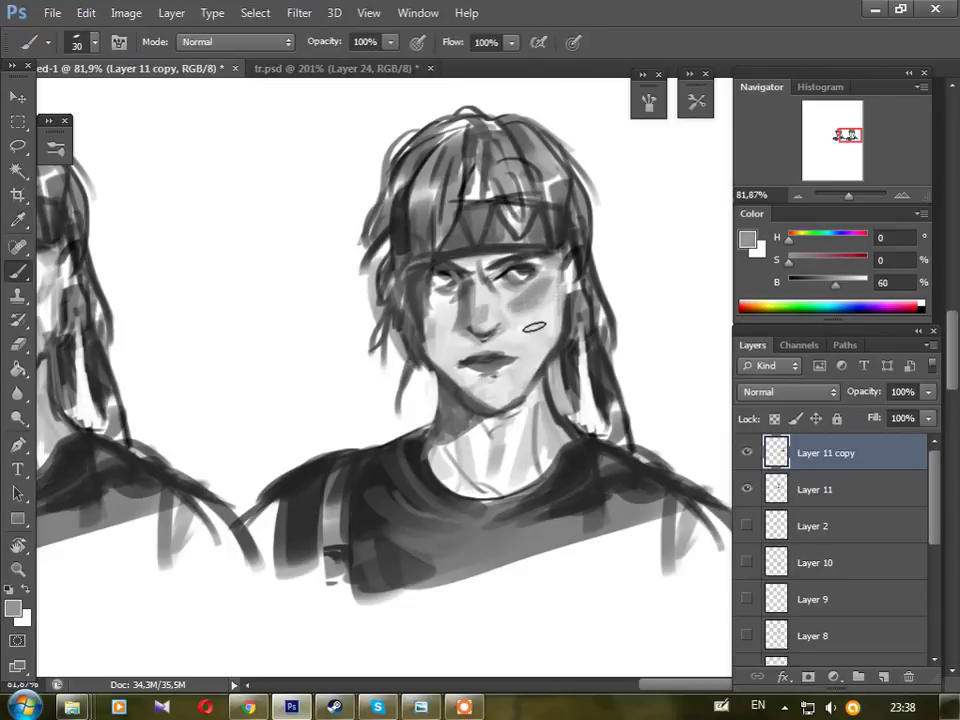
drag(535, 322, 565, 300)
key(bracketleft)
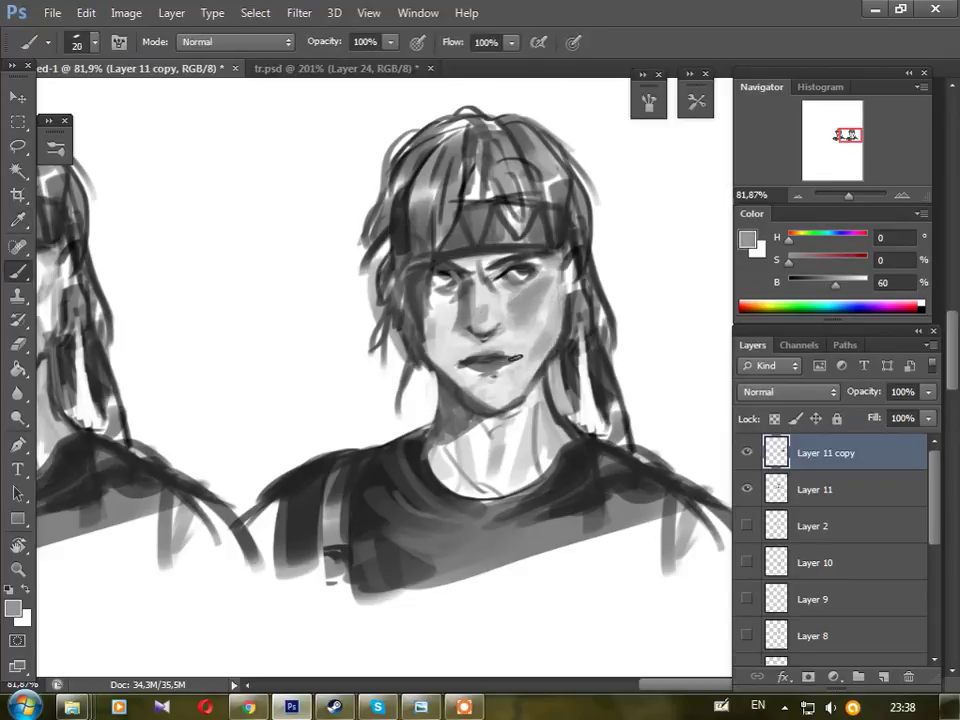
Darken the copy's lips and the shadow below them in 22% brightness grey, and lighten the skin above the brows with near-white.
alt+click(469, 311)
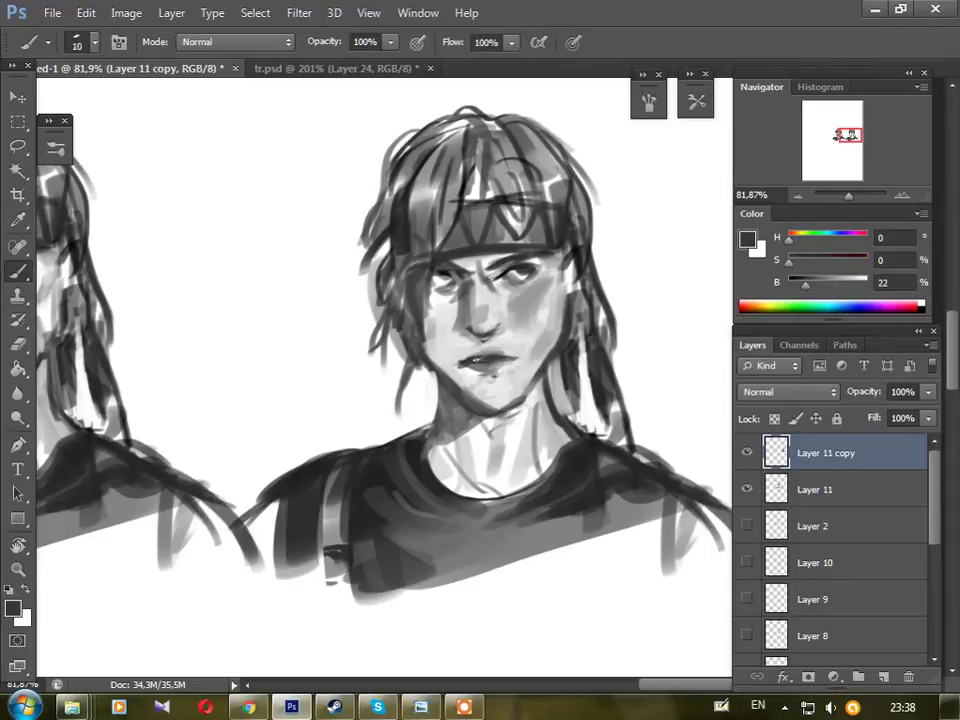
drag(470, 368, 506, 388)
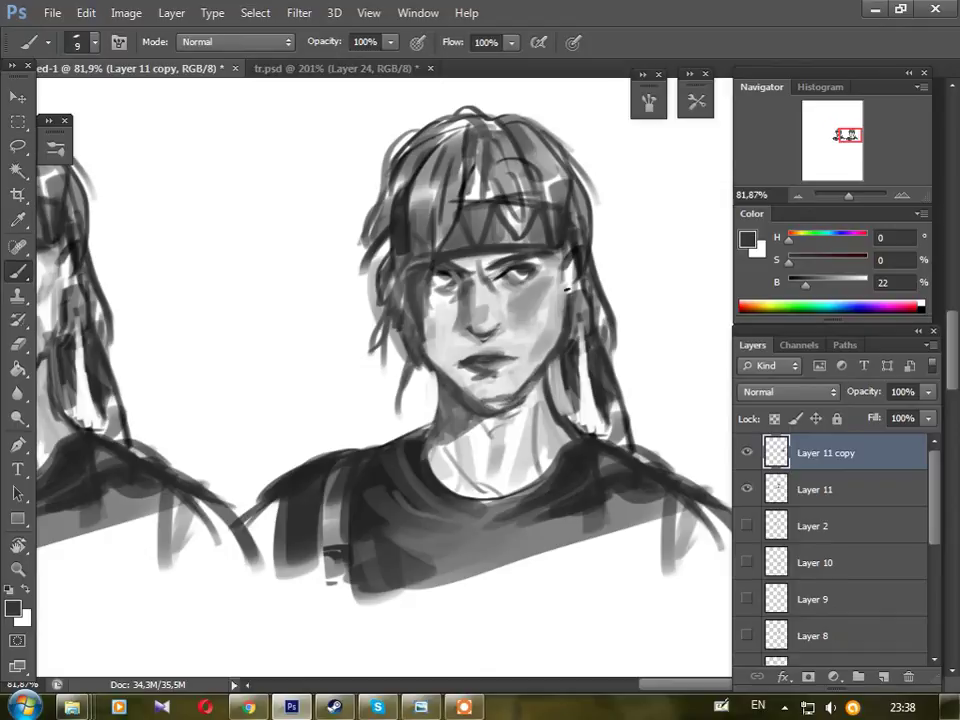
alt+click(620, 192)
key(bracketright)
key(bracketright)
key(ctrl+z)
key(ctrl+z)
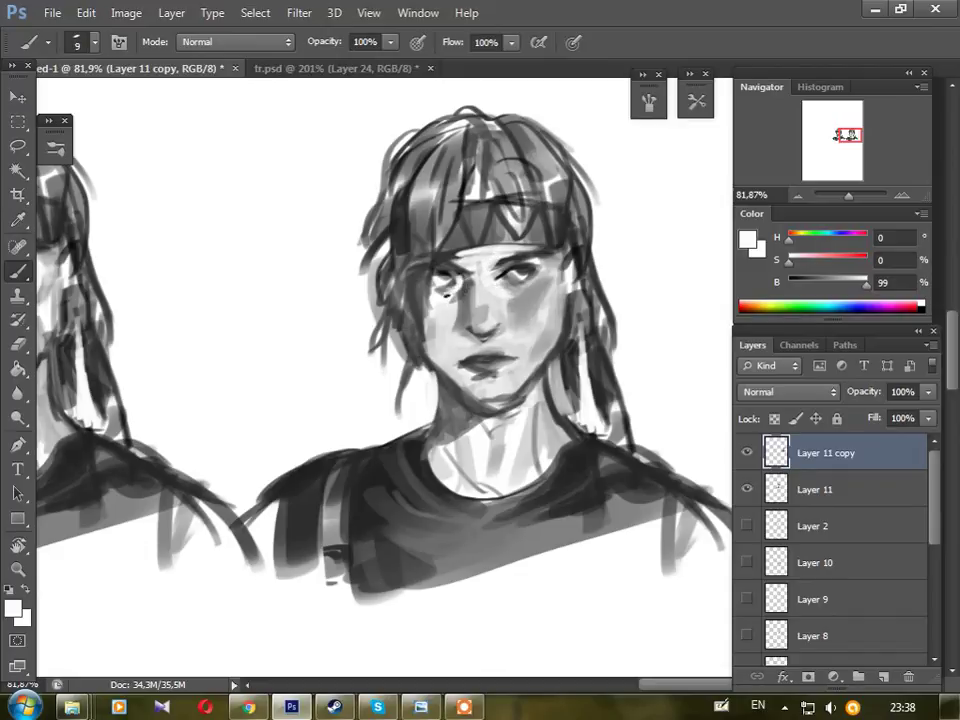
Fill the copy's hair beside the shadowed cheek and jaw with a solid mass of 19% brightness grey.
alt+click(576, 312)
key(bracketright)
mouse_move(576, 312)
mouse_down()
mouse_move(578, 390)
mouse_move(570, 360)
mouse_up()
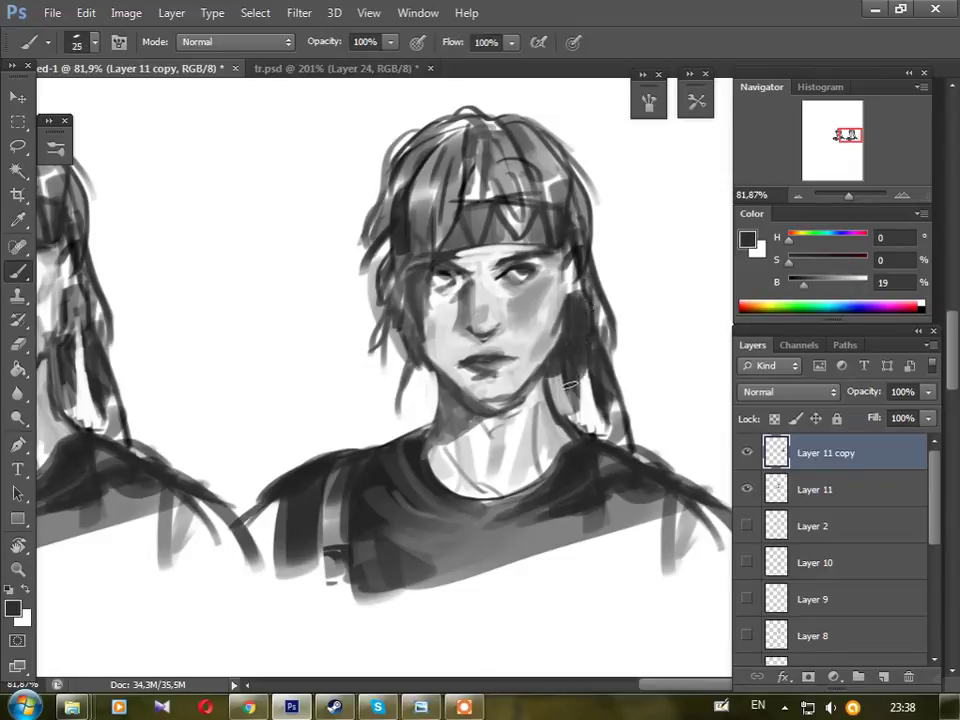
key(bracketright)
key(bracketleft)
drag(566, 310, 566, 312)
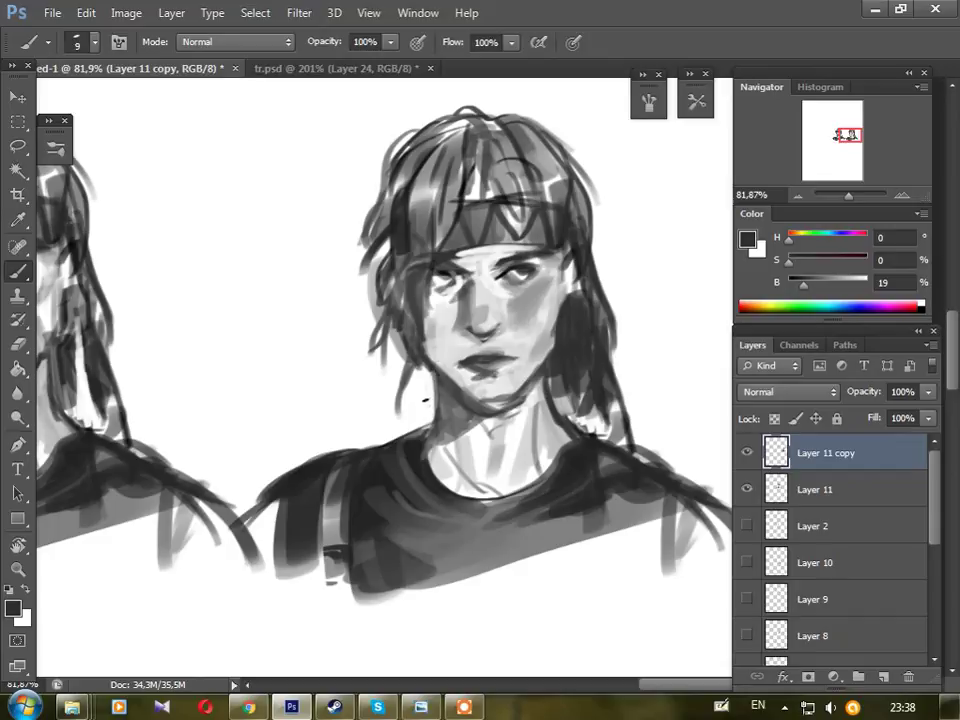
Narrow the copy's shoulders by painting white over their outer edges with a brush enlarged to 70.
alt+click(320, 285)
key(bracketright)
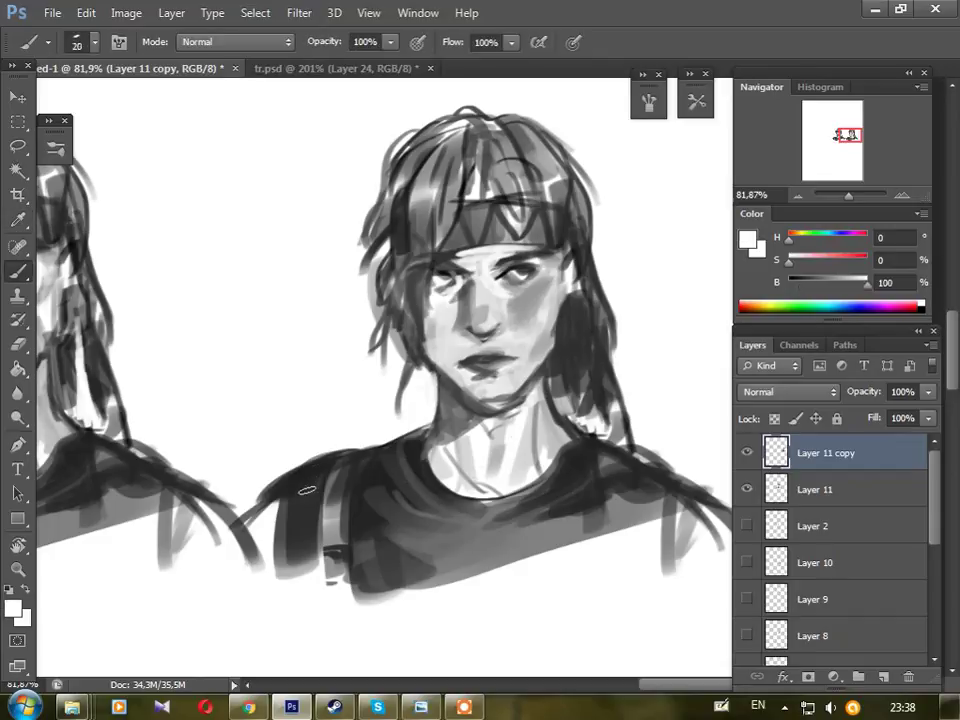
key(bracketright)
key(bracketright)
key(bracketright)
key(bracketright)
key(bracketright)
drag(681, 407, 629, 373)
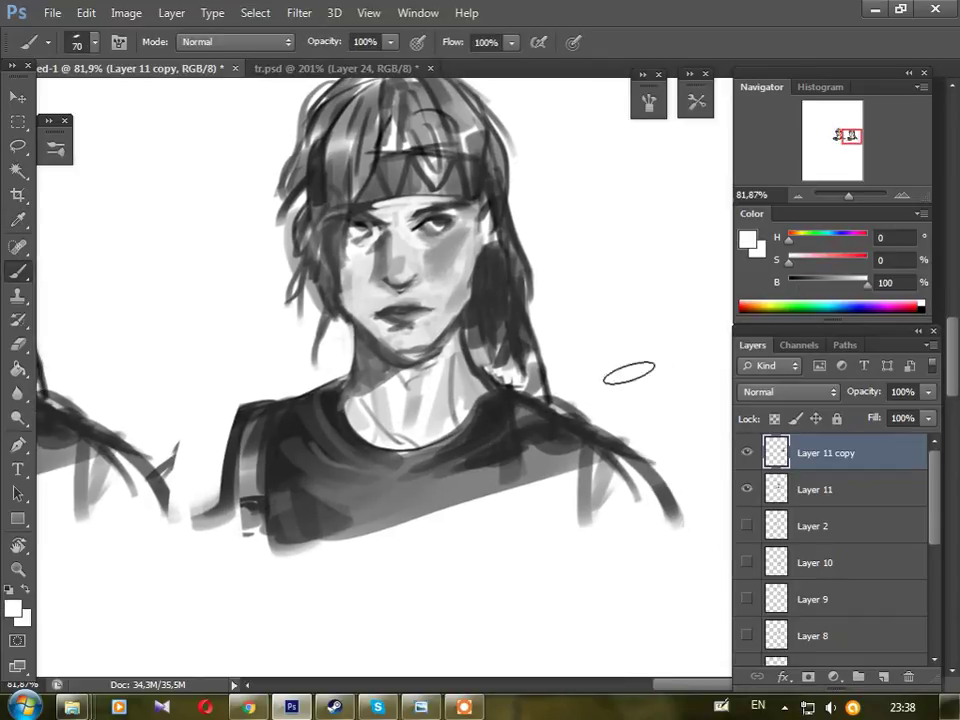
mouse_move(520, 355)
mouse_down()
mouse_move(658, 395)
mouse_move(701, 438)
mouse_up()
Soften the copy's chin and jaw outline with a smaller brush in a sampled 75% brightness grey.
alt+click(585, 474)
key(bracketleft)
key(bracketleft)
key(bracketleft)
key(bracketleft)
key(bracketleft)
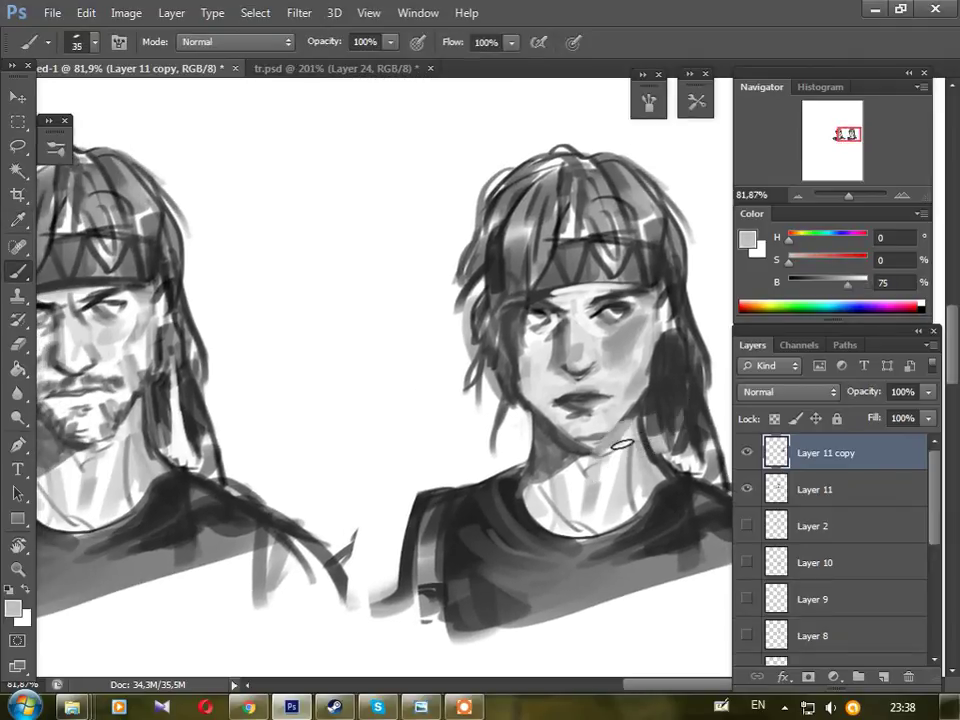
Refine the copy's lips with a fine brush, using a sampled 85% brightness highlight grey and a 22% brightness dark grey.
alt+click(580, 407)
key(bracketleft)
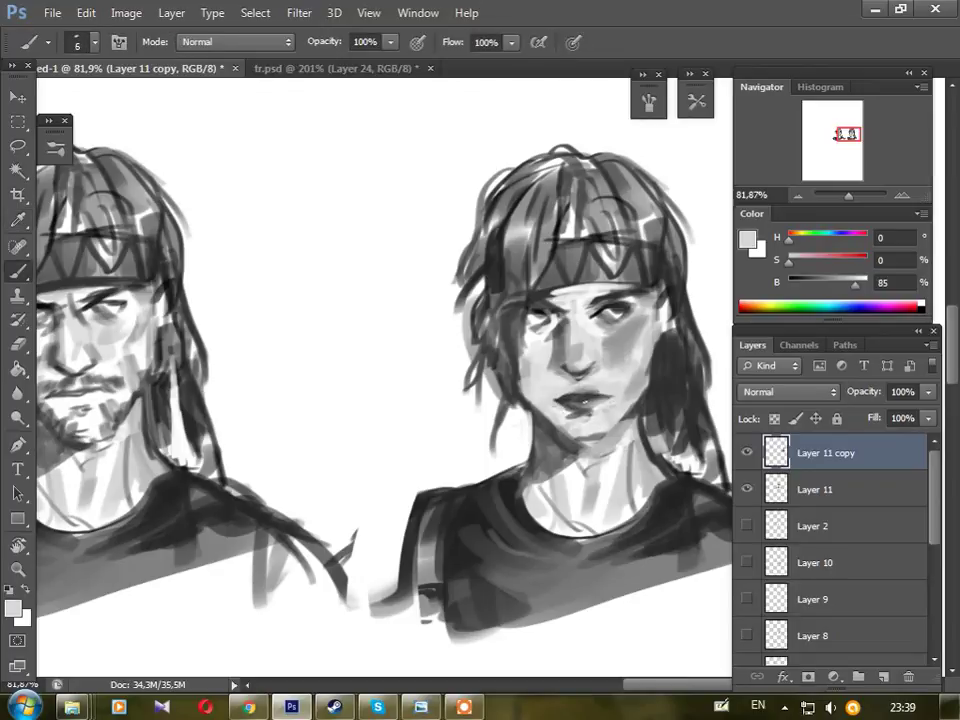
alt+click(579, 414)
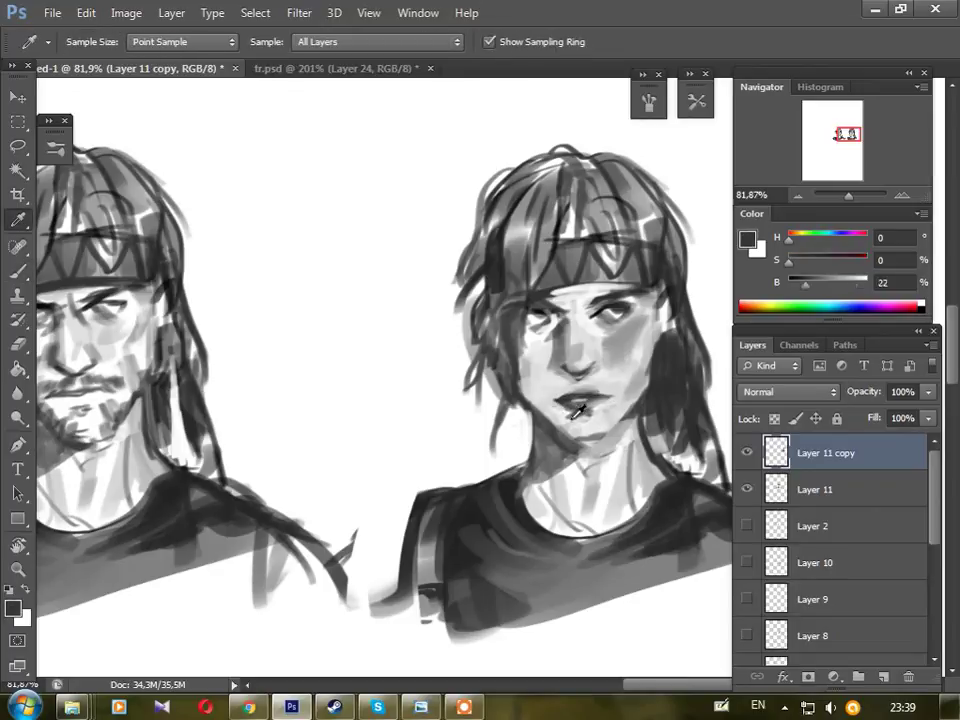
key(bracketleft)
key(bracketleft)
key(bracketleft)
key(bracketleft)
key(bracketleft)
key(bracketleft)
key(bracketleft)
key(bracketleft)
Reshape the copy's brow on the hair-covered side in 22% brightness grey and clean around its inner corner with 96% brightness grey.
alt+click(572, 291)
key(bracketright)
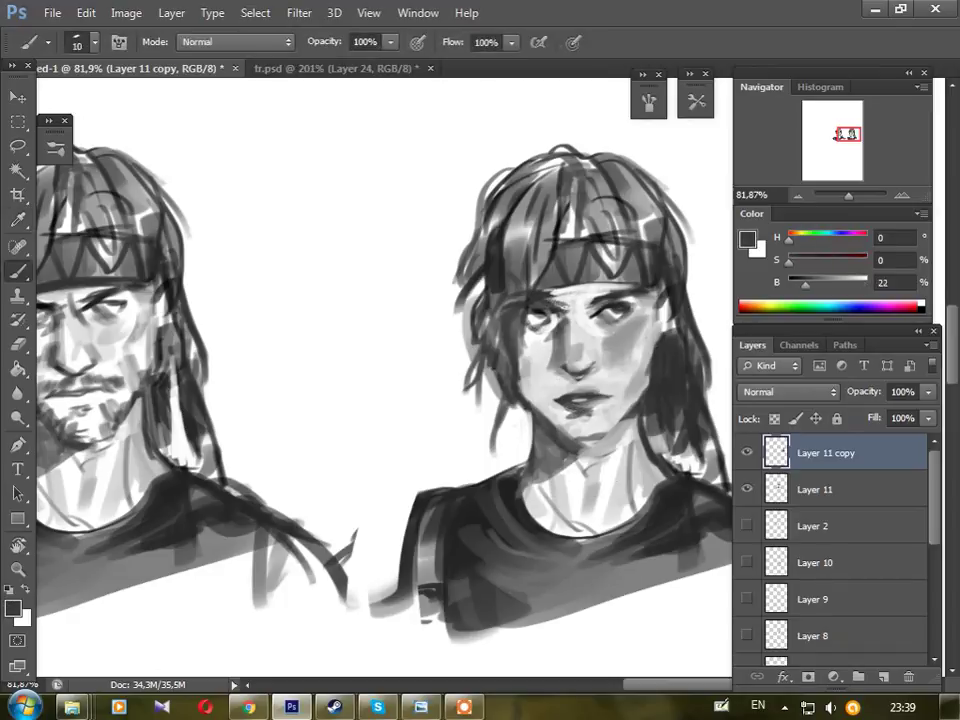
alt+click(570, 312)
alt+click(428, 242)
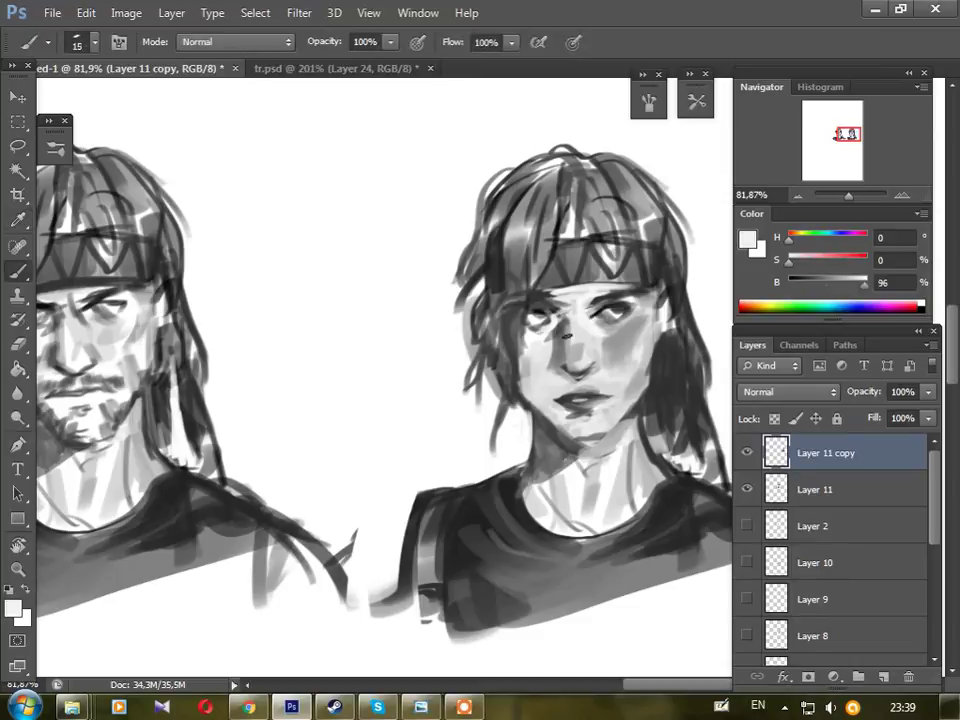
key(bracketright)
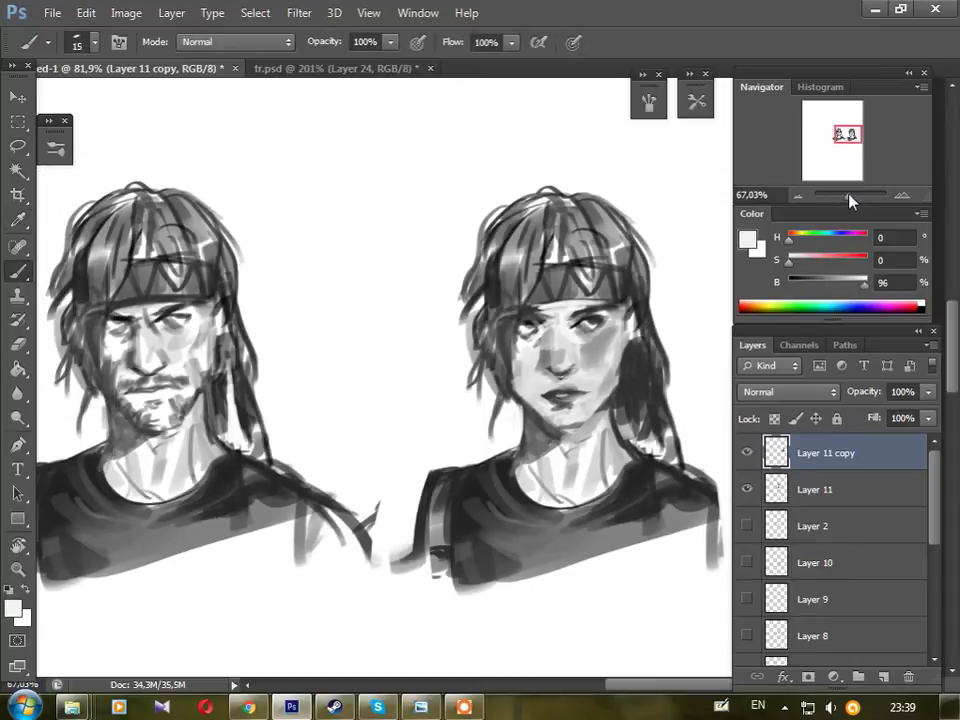